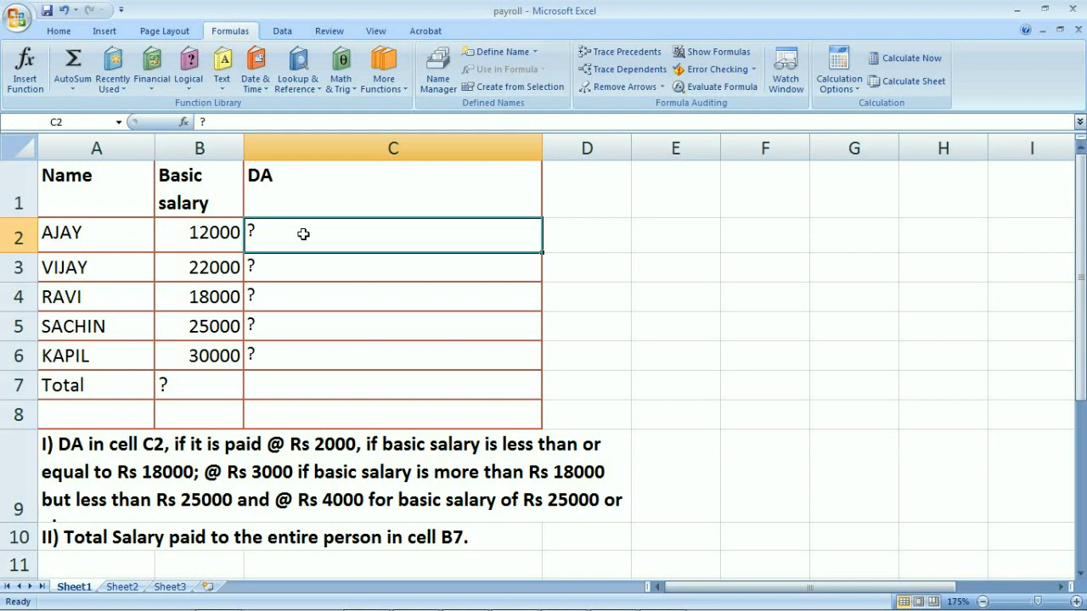
Step: Enter the nested DA formula =IF(B2>25000,4000,IF(B2>=18000,3000,IF(B2<18000,2000))) in cell C2
{"action": "type", "text": "="}
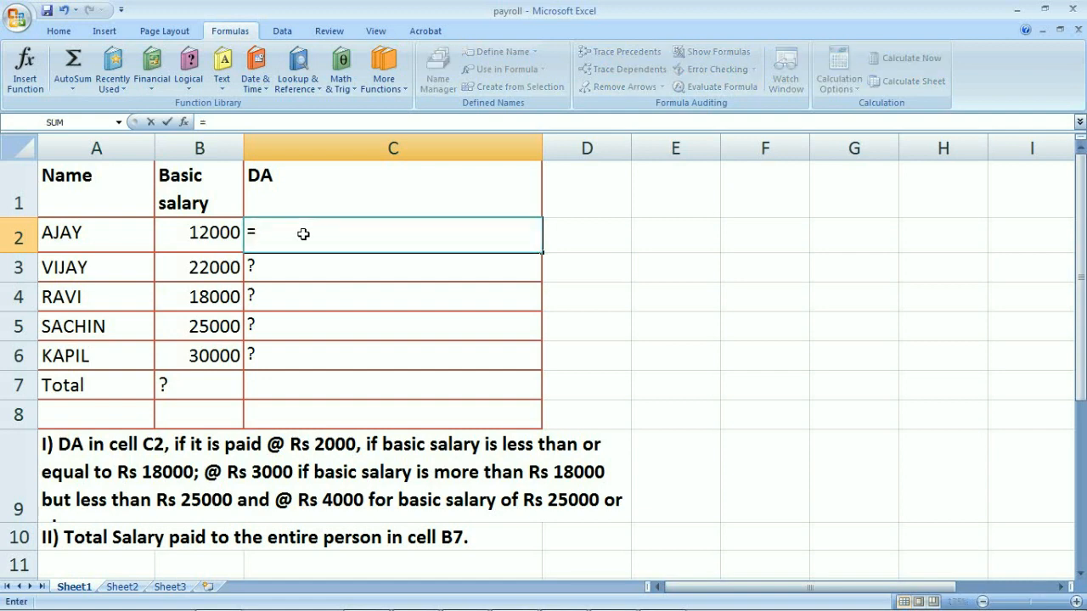
{"action": "type", "text": "if"}
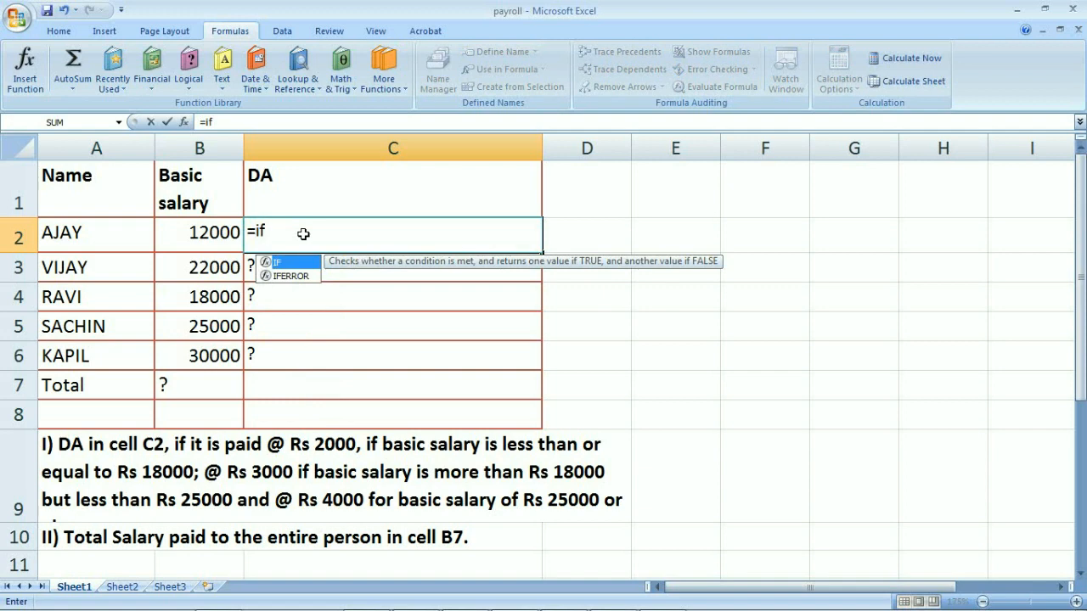
{"action": "key", "text": "Tab"}
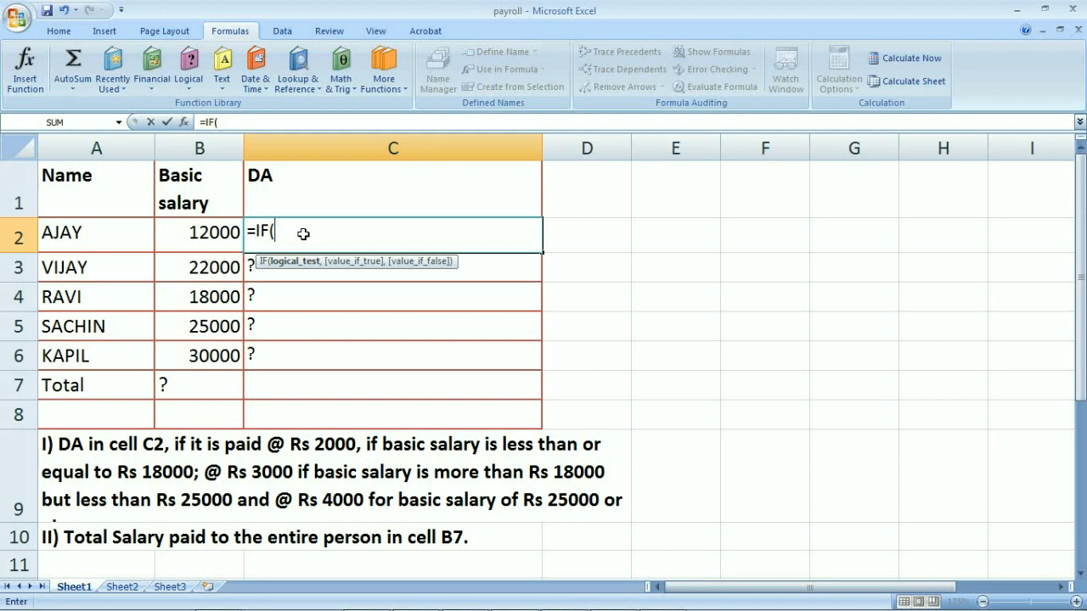
{"action": "type", "text": "b2>25000"}
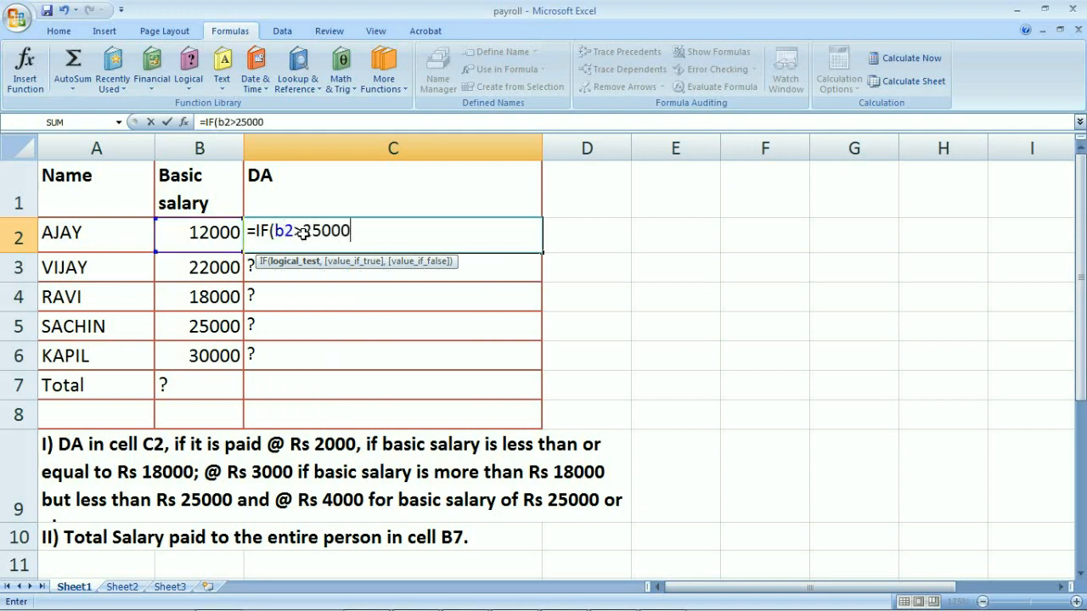
{"action": "type", "text": ","}
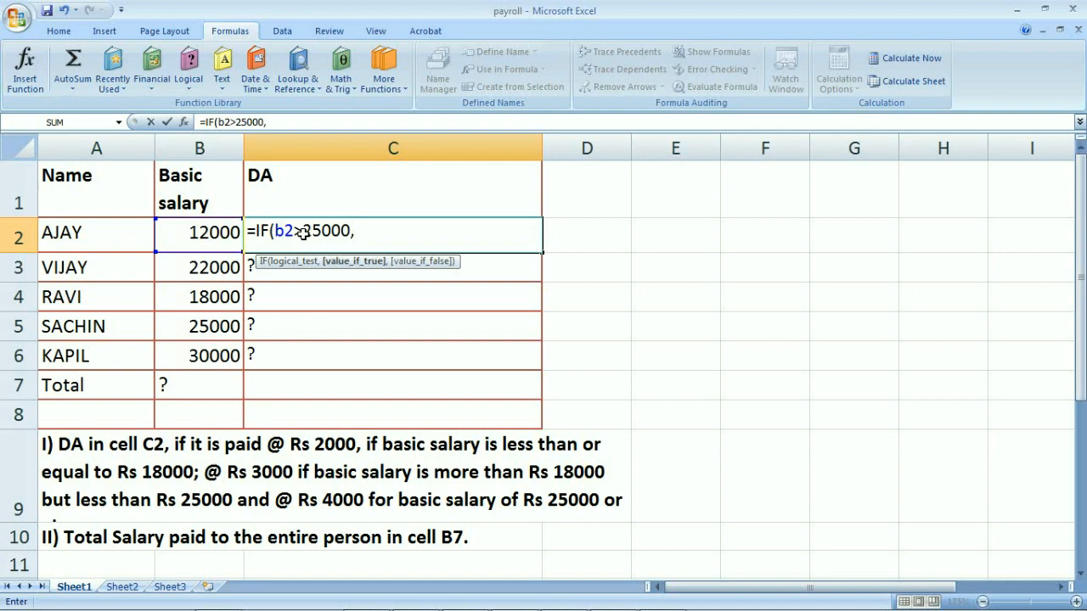
{"action": "type", "text": "4000"}
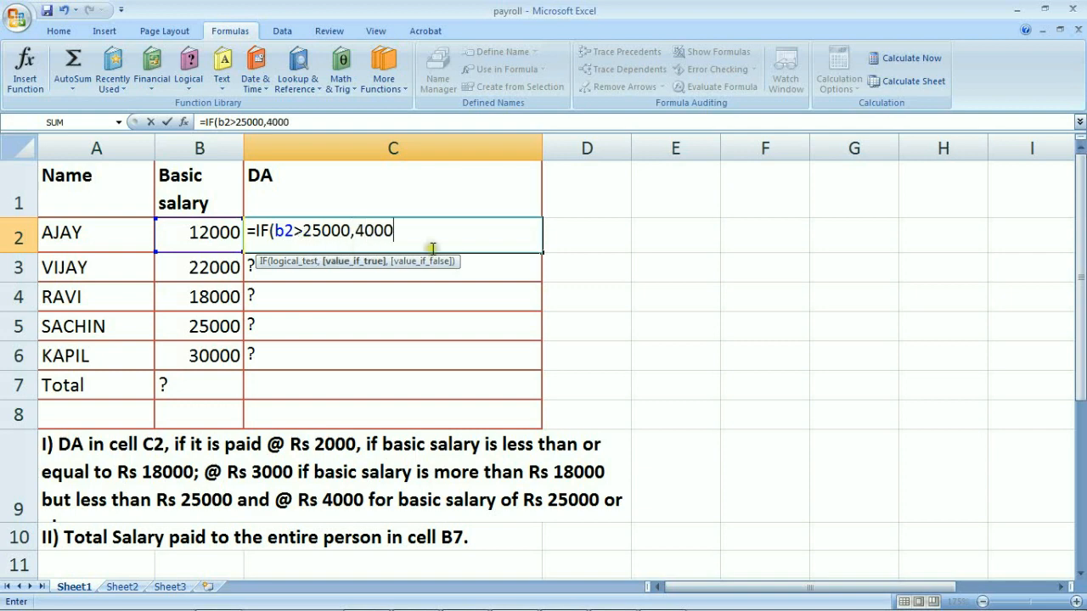
{"action": "type", "text": ",if"}
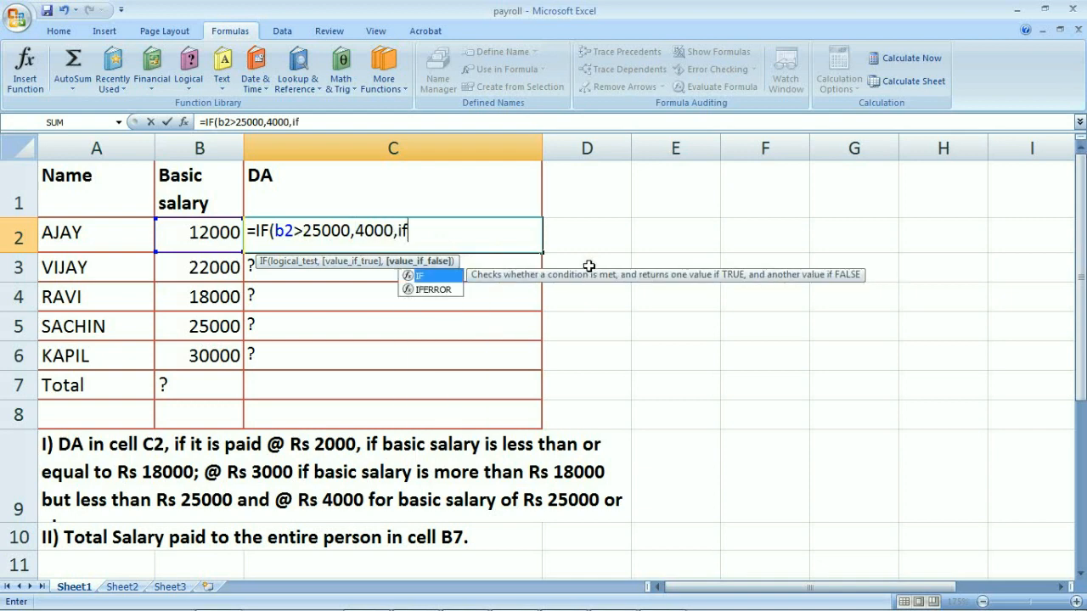
{"action": "key", "text": "Tab"}
{"action": "type", "text": "b2>"}
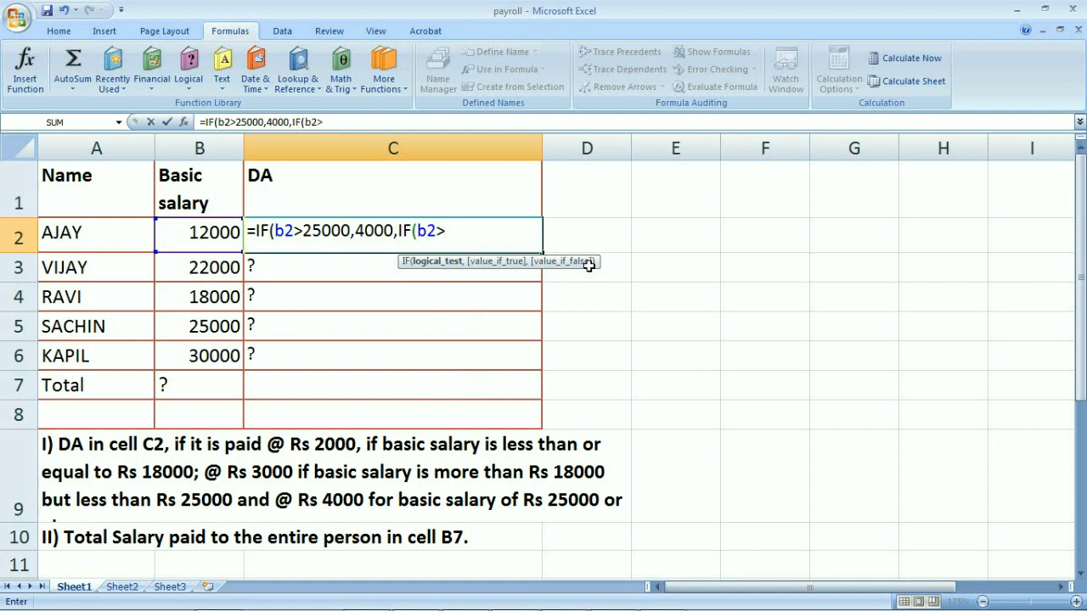
{"action": "type", "text": "=18000"}
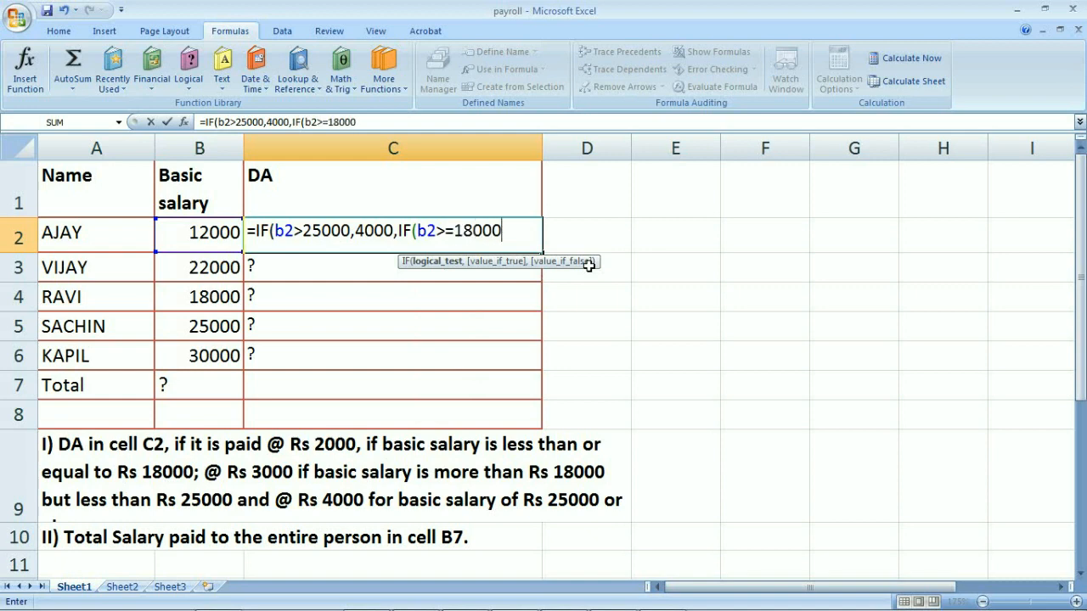
{"action": "type", "text": ","}
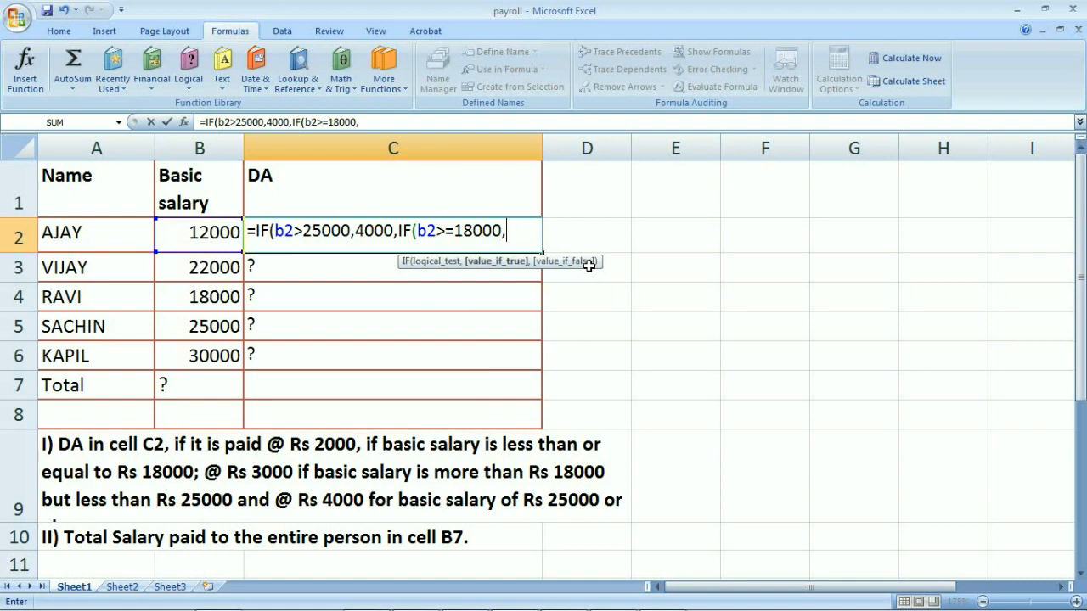
{"action": "type", "text": "3000"}
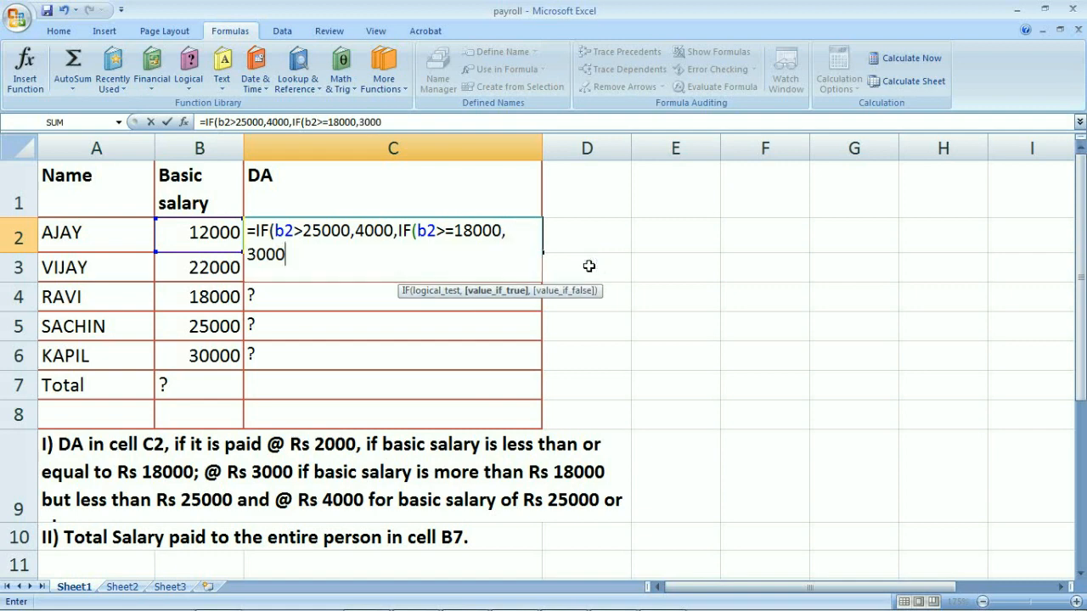
{"action": "type", "text": ",IF("}
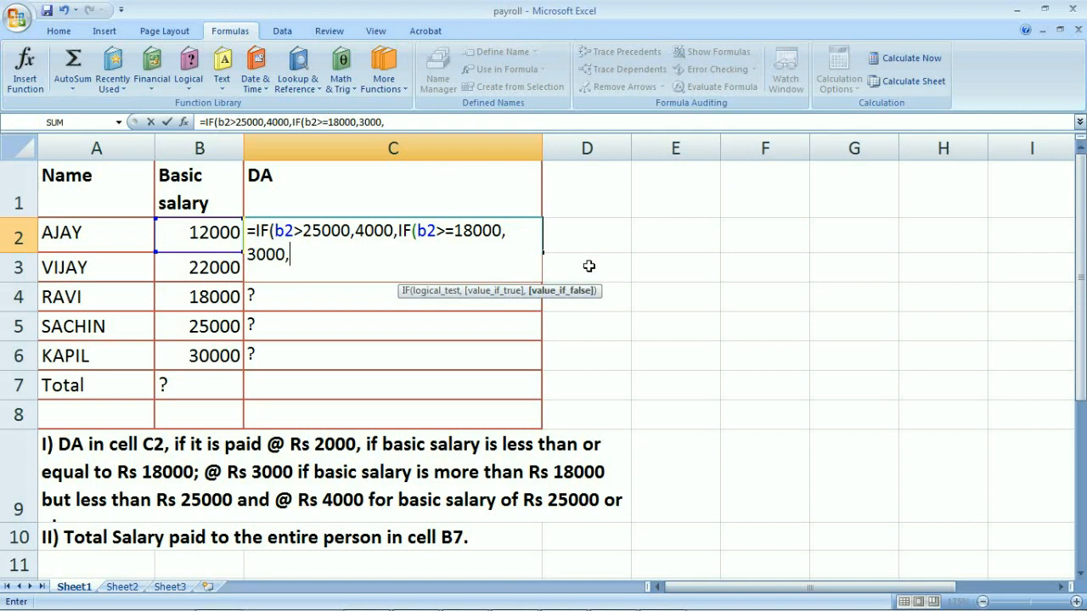
{"action": "type", "text": "b2<18000"}
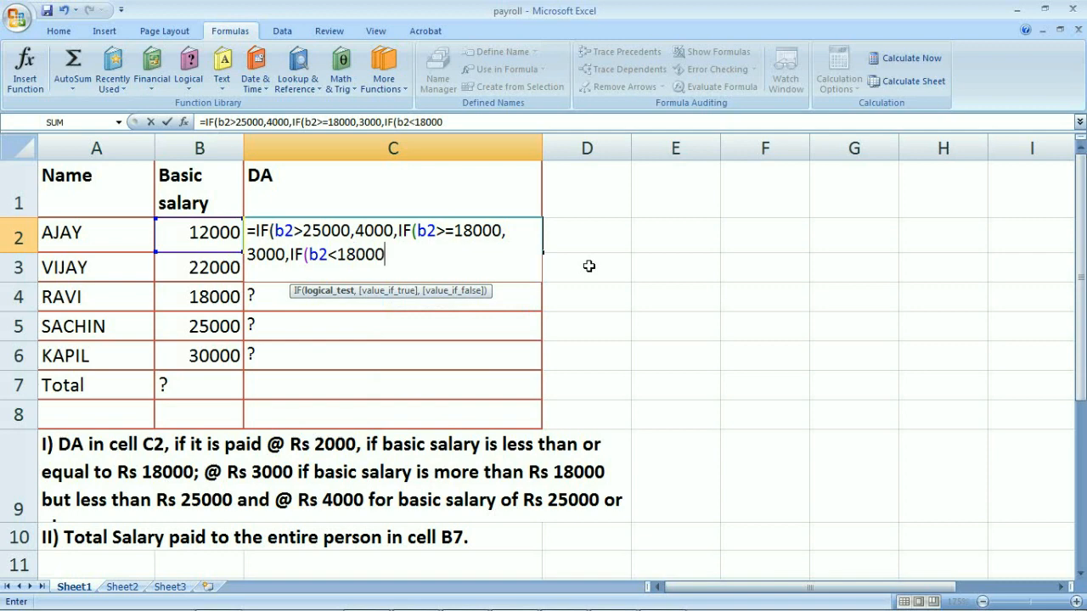
{"action": "type", "text": ",2000"}
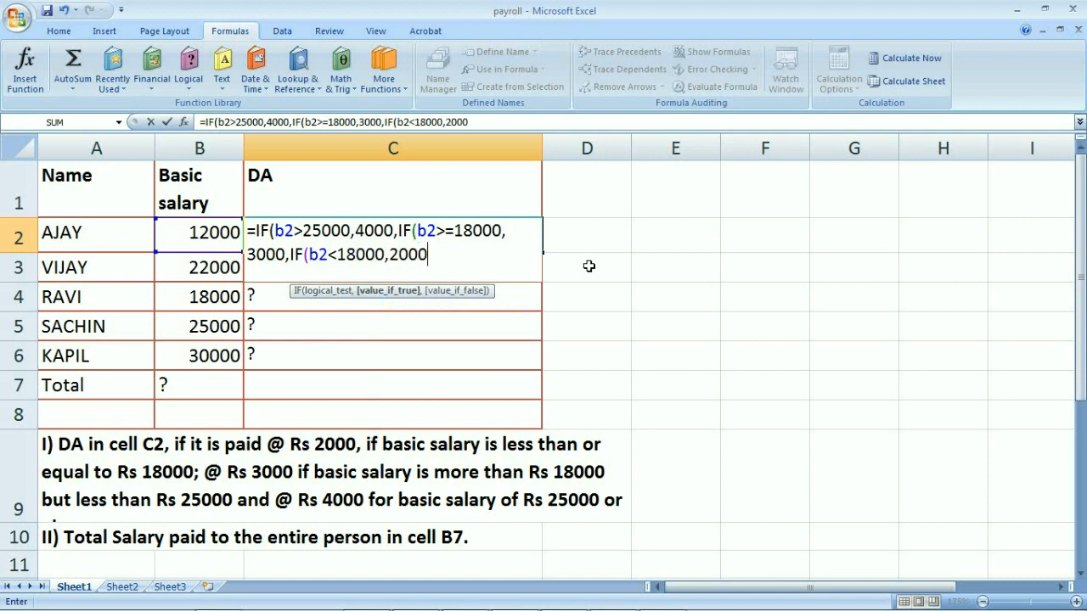
{"action": "type", "text": ")))"}
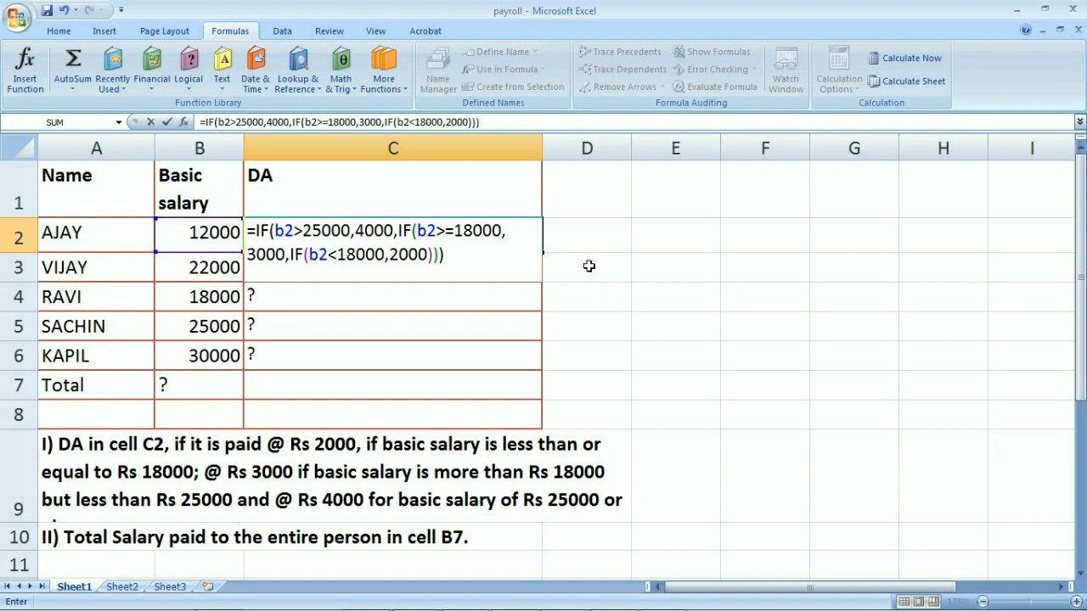
{"action": "key", "text": "Return"}
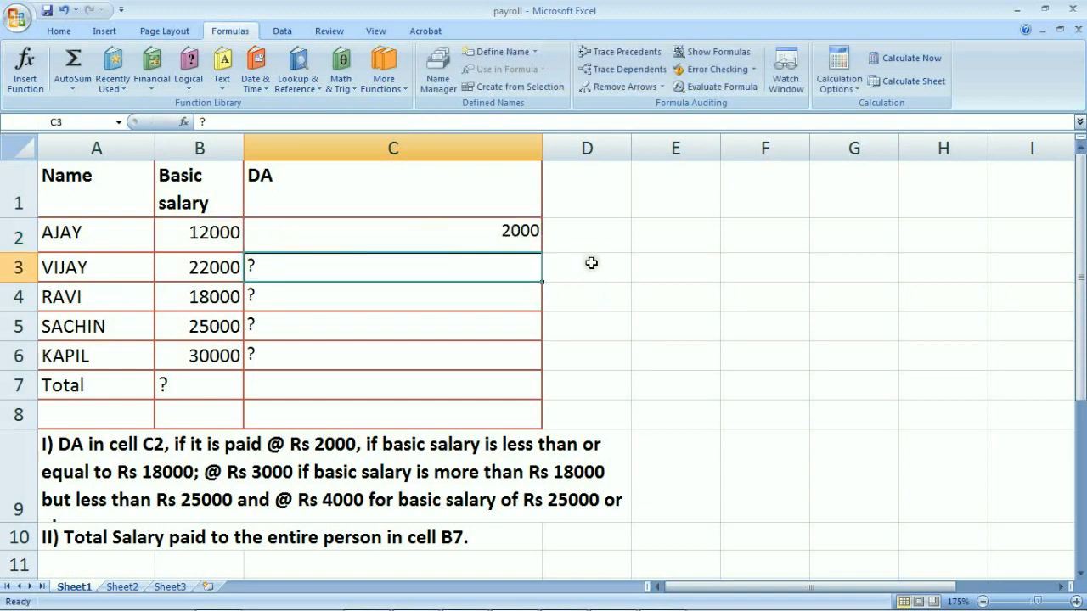
Step: Fill the DA formula from C2 down through C6 and check the copied formulas in the DA column
{"action": "left_click", "coordinate": [443, 227]}
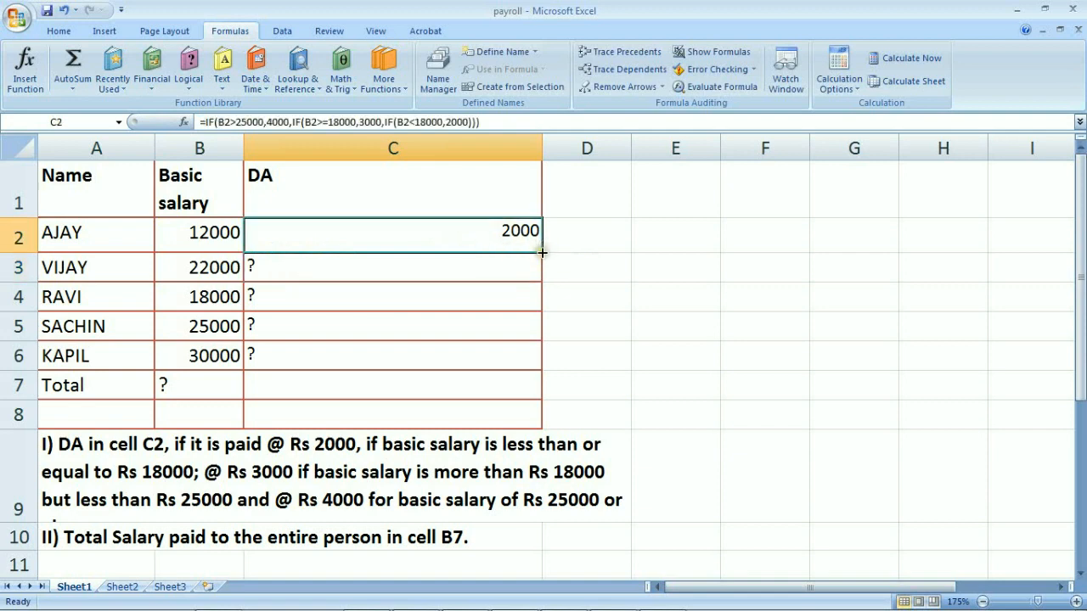
{"action": "left_click_drag", "start_coordinate": [541, 252], "coordinate": [538, 369]}
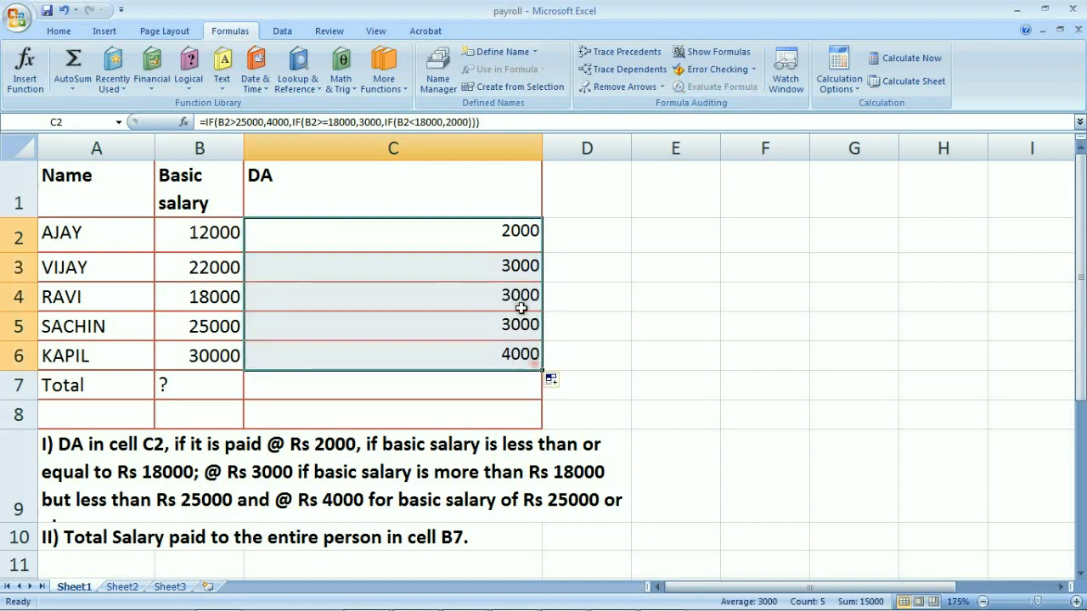
{"action": "left_click", "coordinate": [504, 264]}
{"action": "left_click", "coordinate": [502, 292]}
{"action": "left_click", "coordinate": [501, 324]}
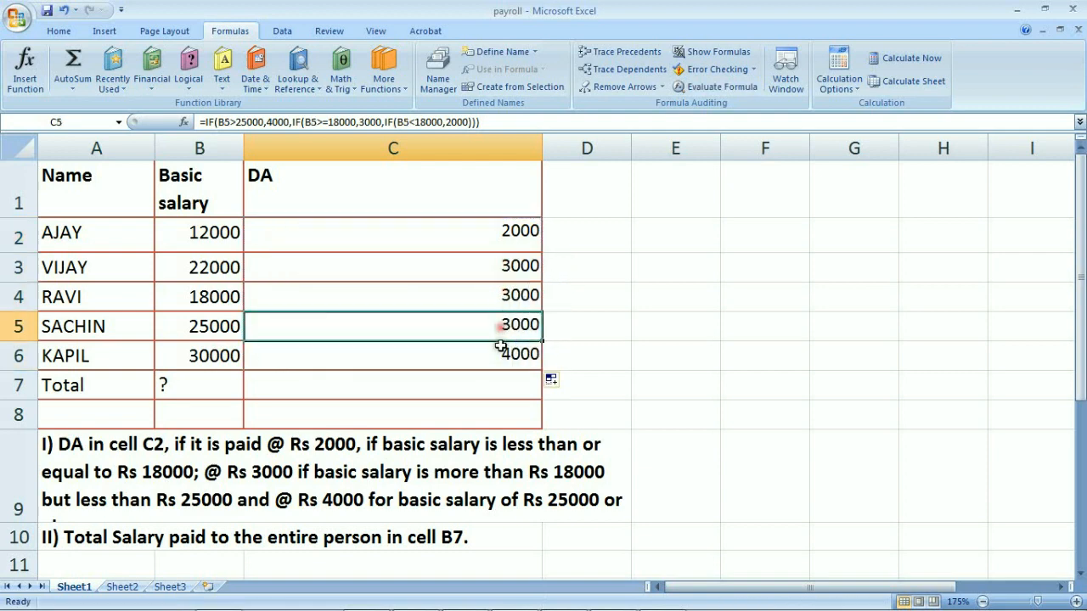
{"action": "left_click", "coordinate": [500, 351]}
{"action": "left_click", "coordinate": [497, 327]}
{"action": "left_click", "coordinate": [498, 301]}
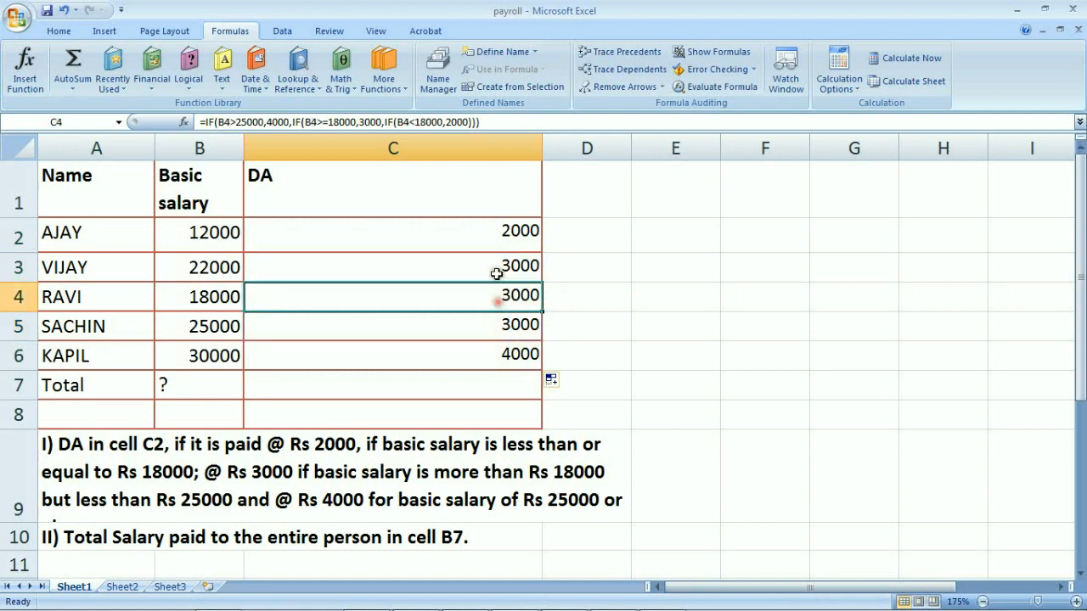
{"action": "left_click", "coordinate": [497, 272]}
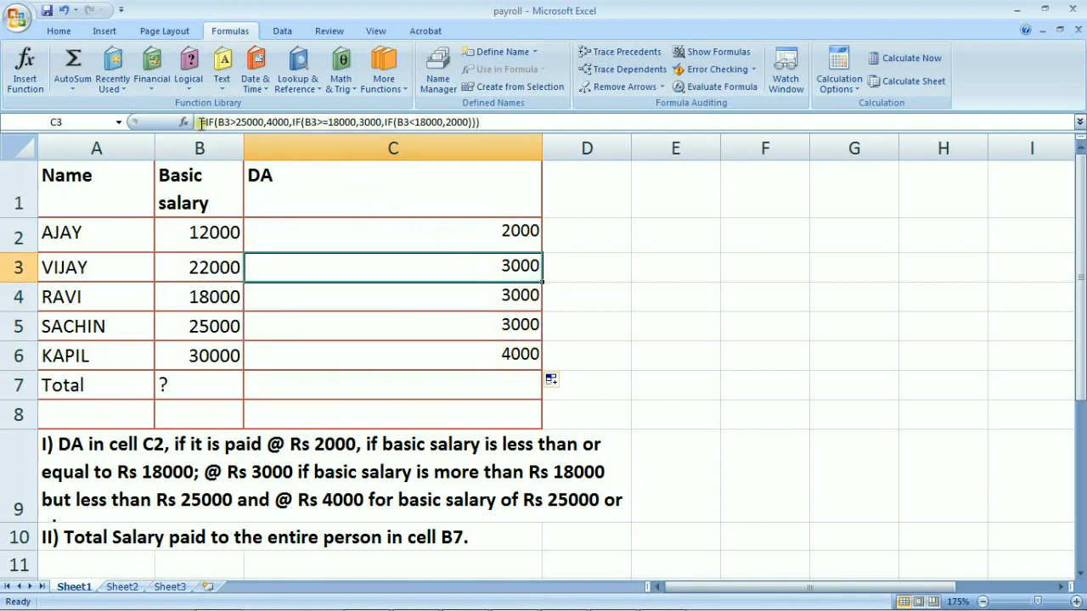
{"action": "left_click", "coordinate": [316, 324]}
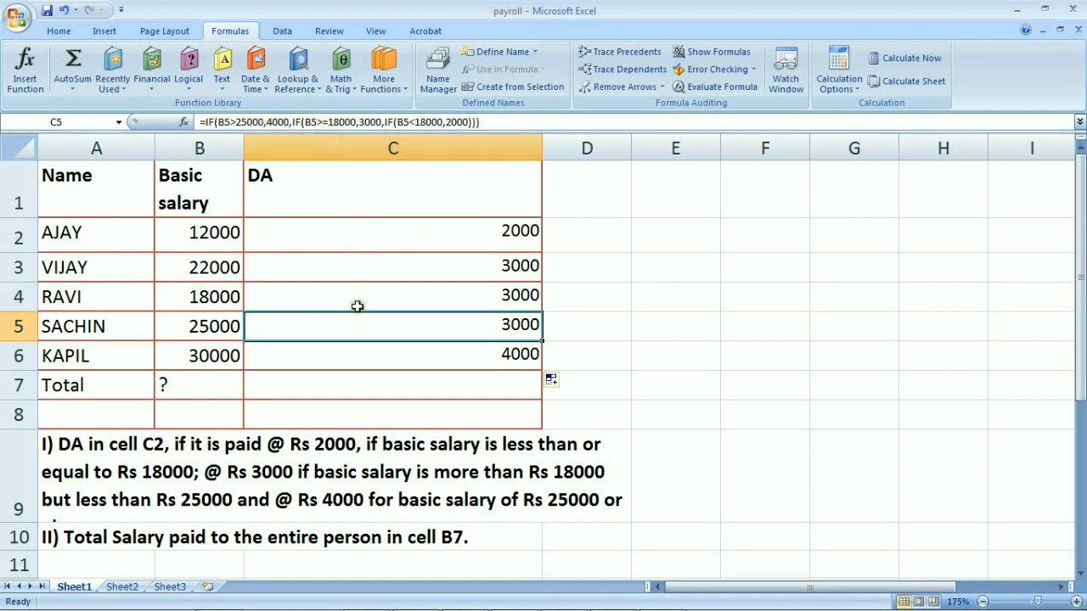
Step: Total the basic salaries in cell B7 with the formula =SUM(B2+B3+B4+B5+B6)
{"action": "left_click", "coordinate": [205, 391]}
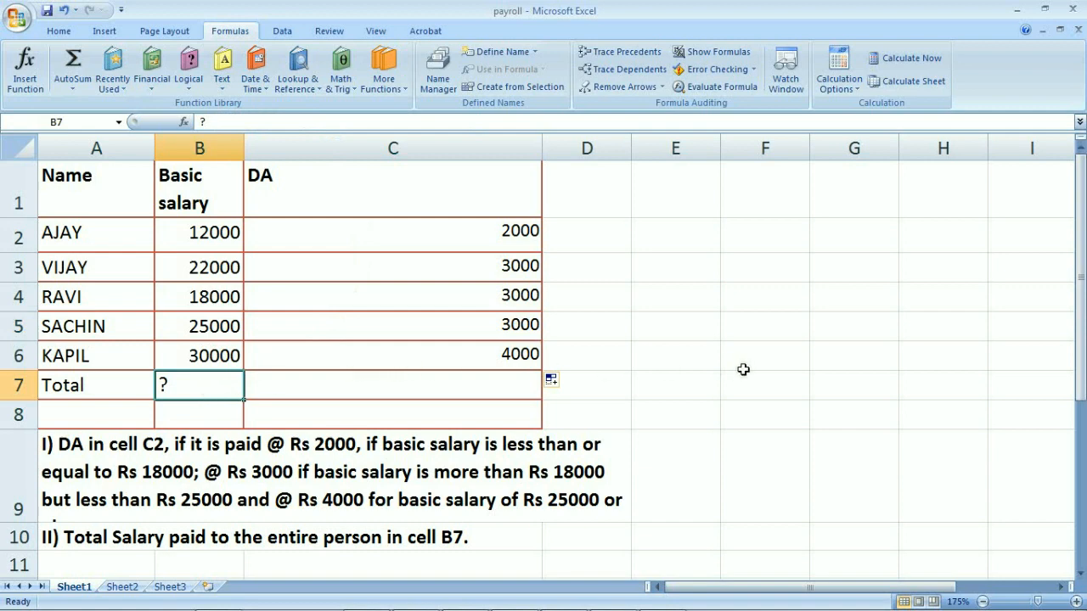
{"action": "type", "text": "=sum"}
{"action": "key", "text": "Tab"}
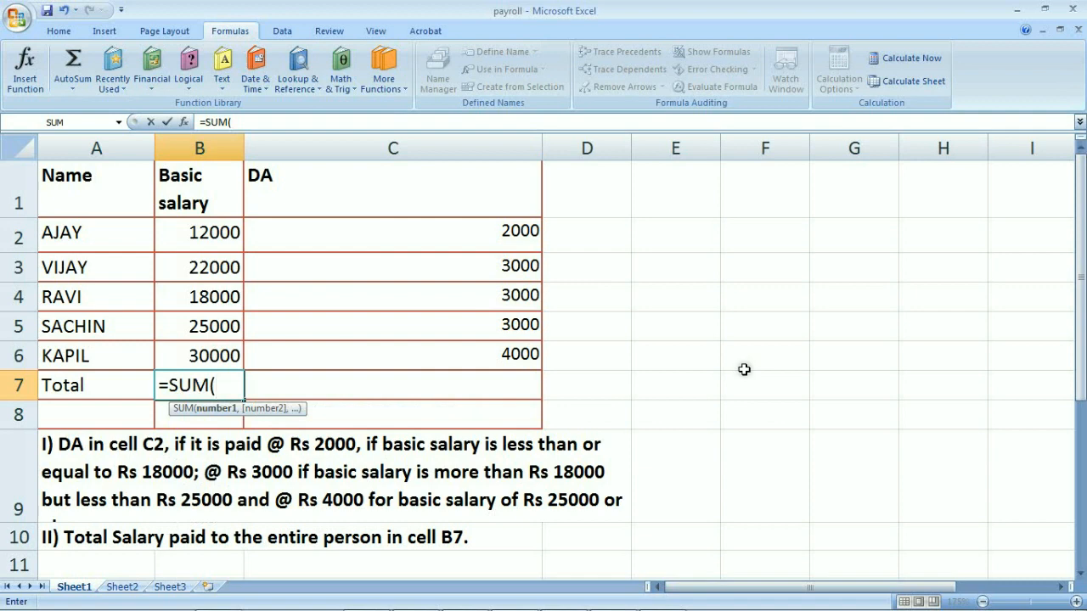
{"action": "left_click", "coordinate": [204, 237]}
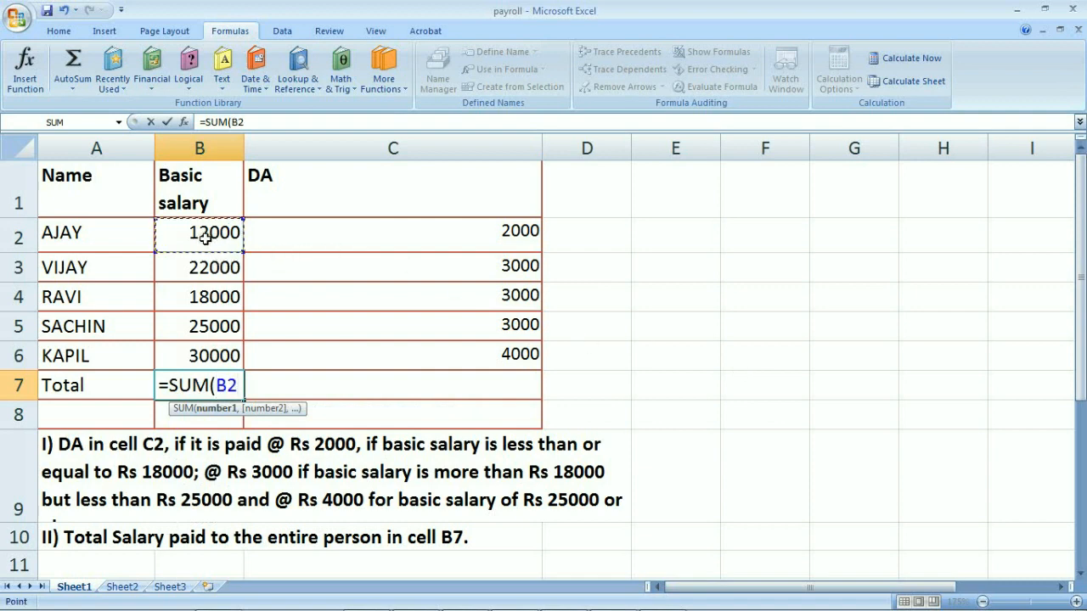
{"action": "type", "text": "+"}
{"action": "left_click", "coordinate": [214, 297]}
{"action": "left_click", "coordinate": [214, 268]}
{"action": "type", "text": "+"}
{"action": "left_click", "coordinate": [210, 297]}
{"action": "type", "text": "+"}
{"action": "left_click", "coordinate": [211, 326]}
{"action": "type", "text": "+"}
{"action": "left_click", "coordinate": [204, 357]}
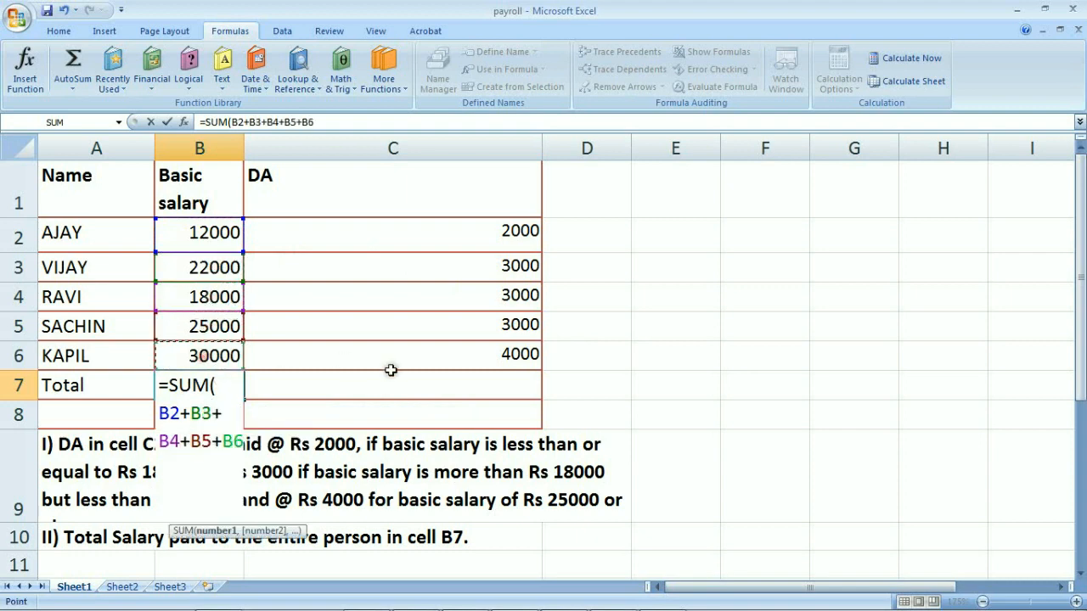
{"action": "type", "text": ")"}
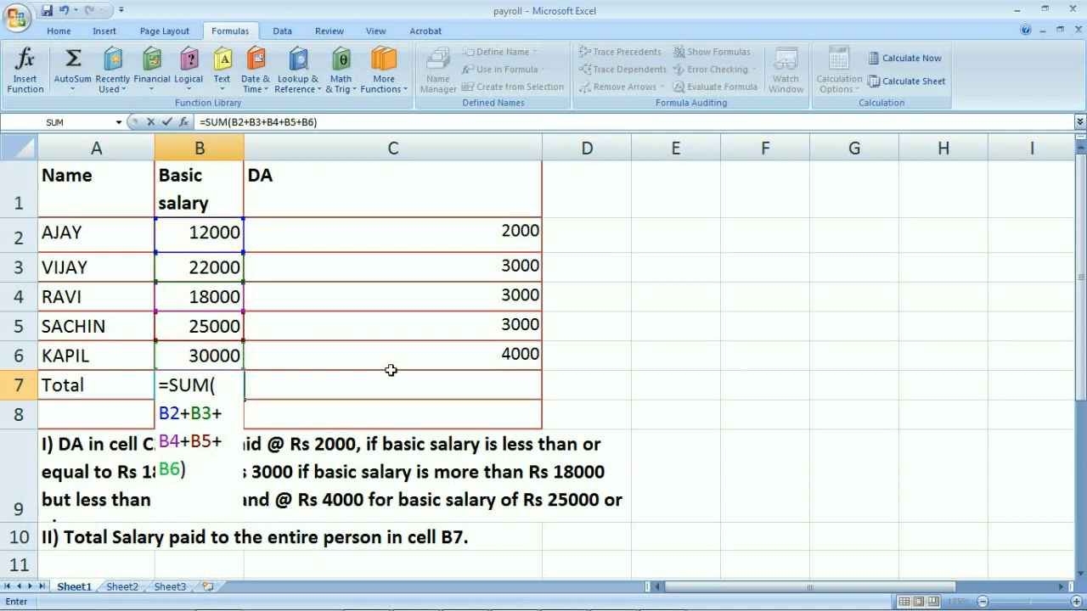
{"action": "key", "text": "Return"}
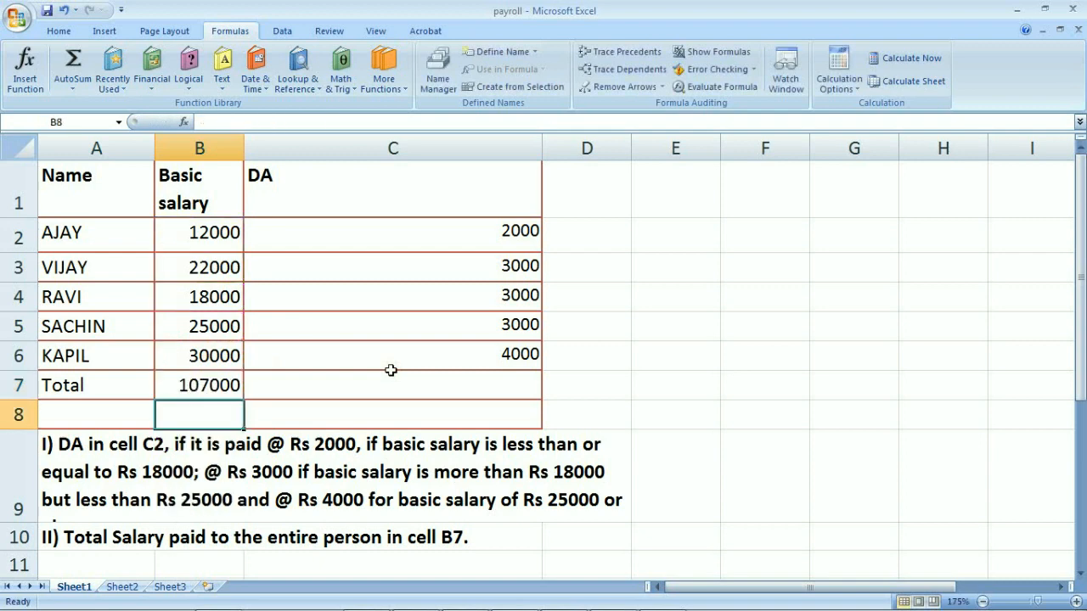
Step: Review the DA and total salary formulas with Show Formulas, then return the sheet to displaying values
{"action": "left_click", "coordinate": [212, 382]}
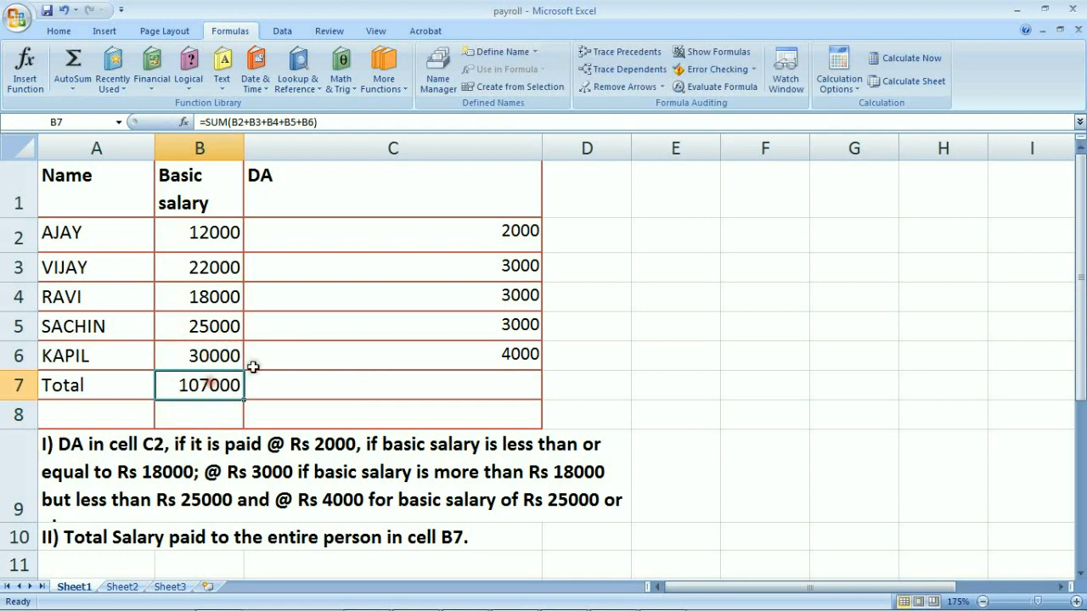
{"action": "left_click", "coordinate": [388, 243]}
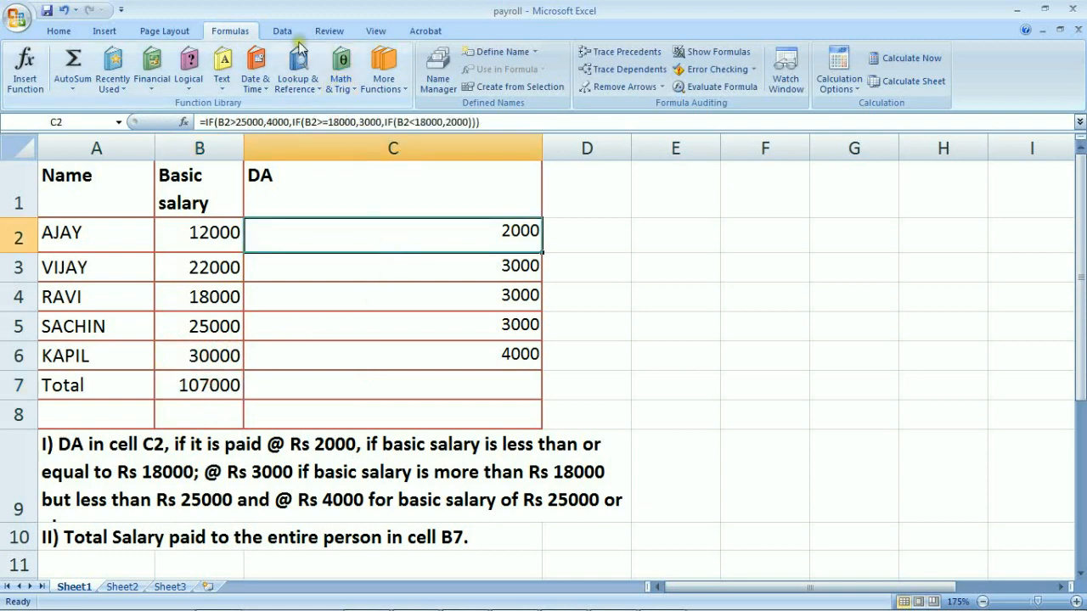
{"action": "left_click", "coordinate": [689, 52]}
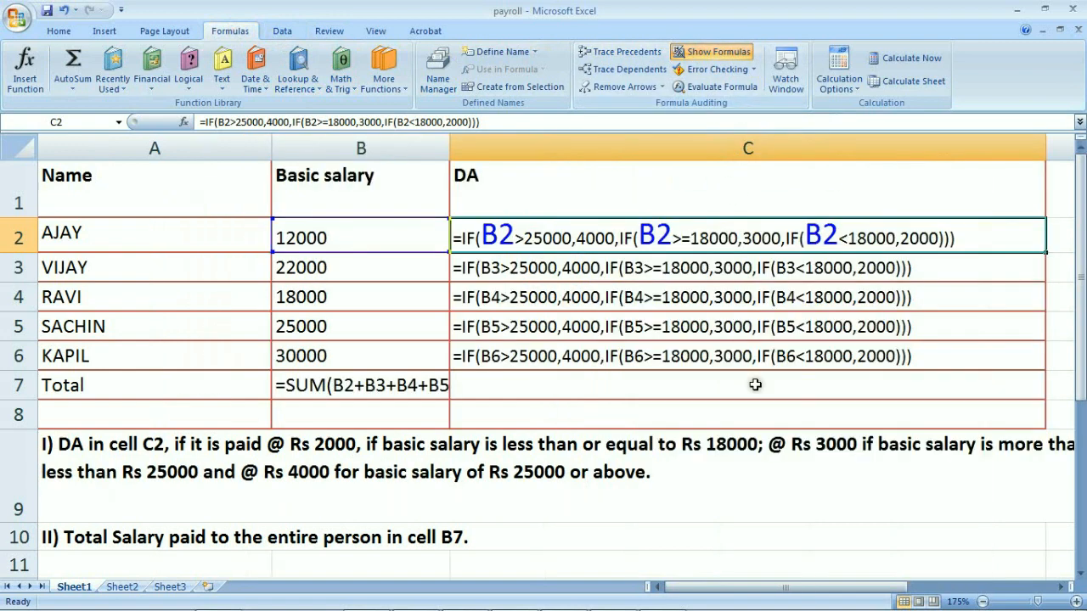
{"action": "left_click", "coordinate": [748, 489]}
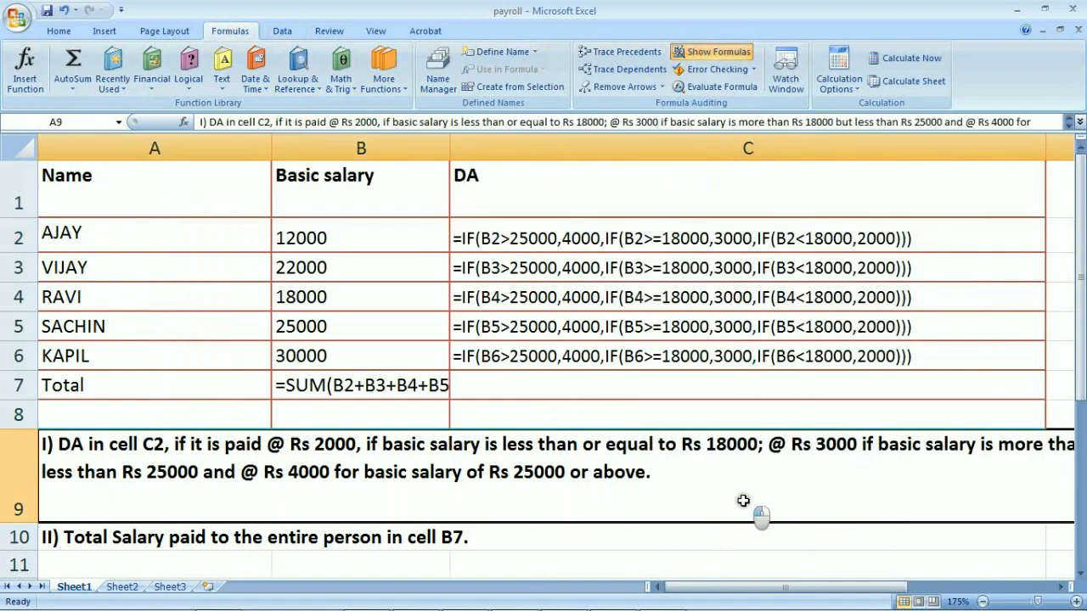
{"action": "left_click", "coordinate": [660, 240]}
{"action": "left_click", "coordinate": [654, 268]}
{"action": "left_click", "coordinate": [649, 297]}
{"action": "left_click", "coordinate": [633, 323]}
{"action": "left_click", "coordinate": [610, 355]}
{"action": "left_click", "coordinate": [420, 387]}
{"action": "left_click", "coordinate": [481, 411]}
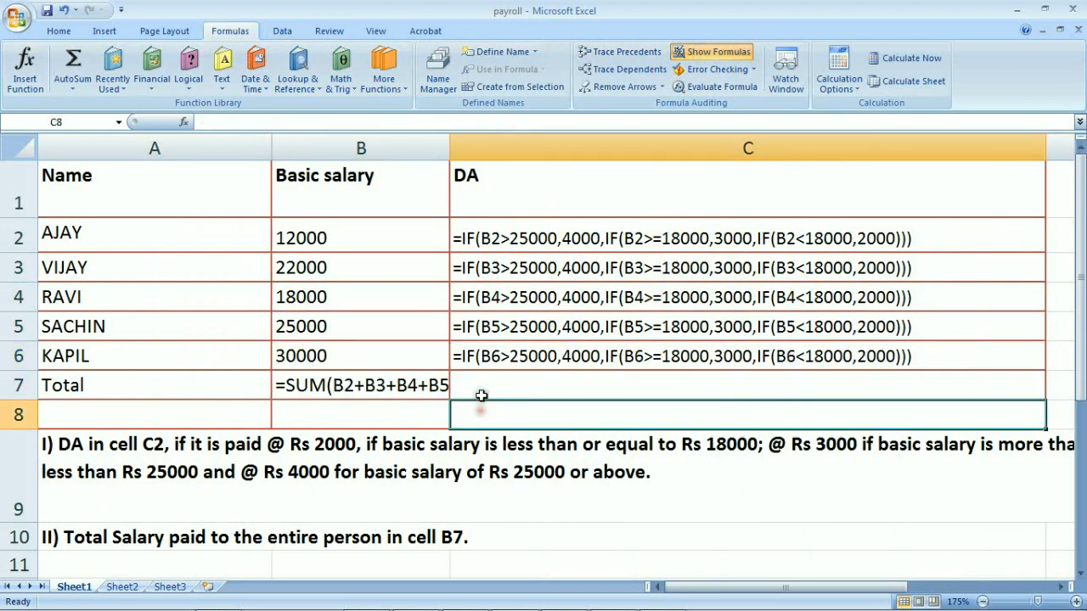
{"action": "left_click", "coordinate": [717, 53]}
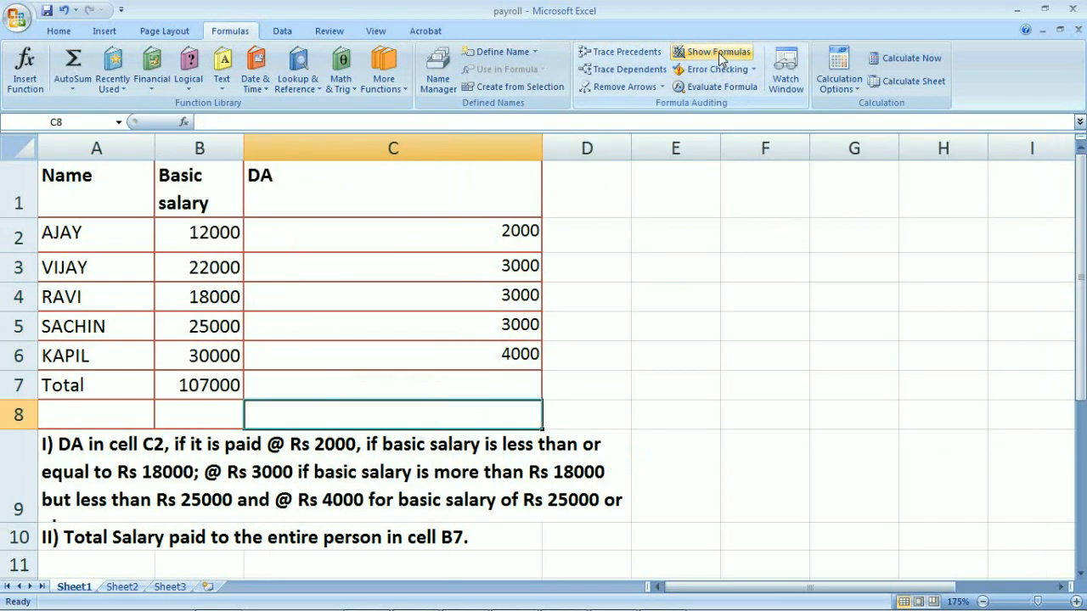
Step: Switch to numerical Part-2.pdf in Adobe Acrobat and read the Q-2 salary table and its PF and income tax conditions
{"action": "key", "text": "alt+Tab"}
{"action": "scroll", "coordinate": [448, 298], "scroll_direction": "down", "scroll_amount": 8}
{"action": "scroll", "coordinate": [449, 298], "scroll_direction": "down", "scroll_amount": 3}
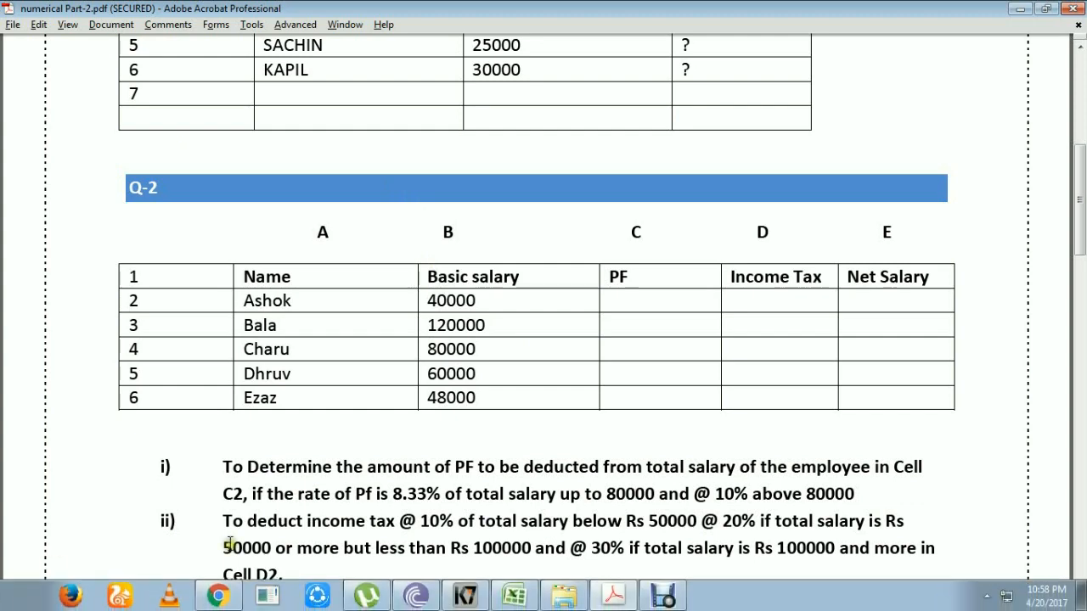
Step: Switch back to the payroll workbook in Excel, open Sheet2 and read the PF condition for cell C2
{"action": "scroll", "coordinate": [793, 295], "scroll_direction": "down", "scroll_amount": 1}
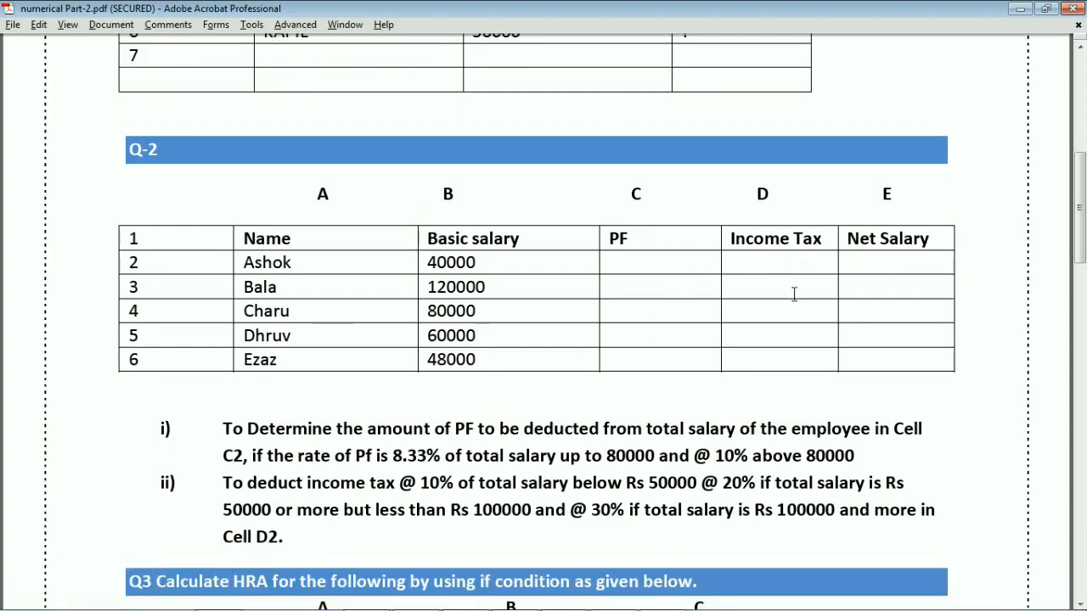
{"action": "key", "text": "alt+Tab"}
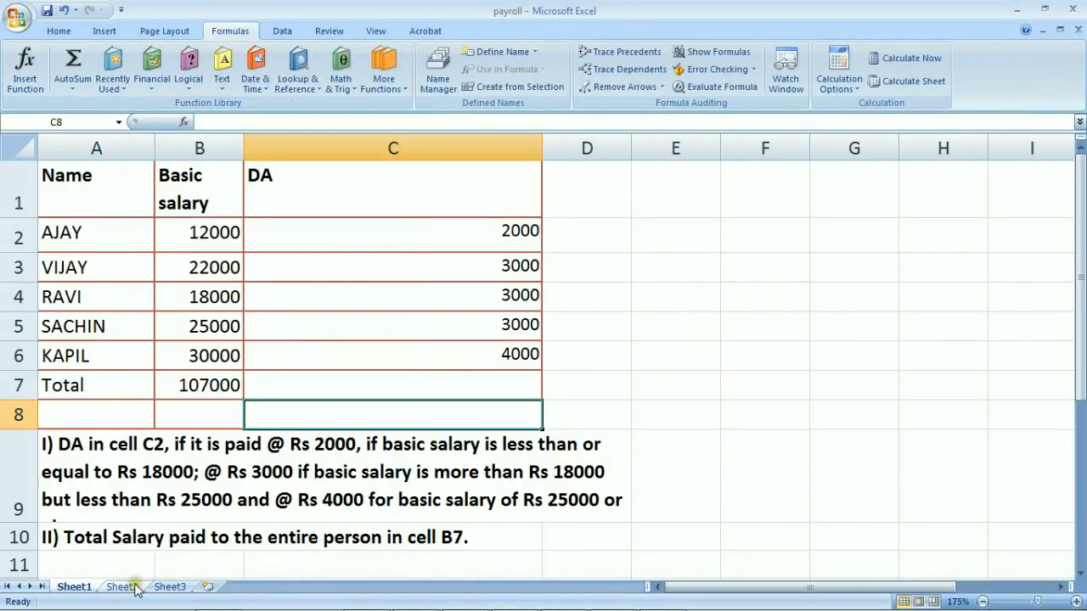
{"action": "left_click", "coordinate": [128, 588]}
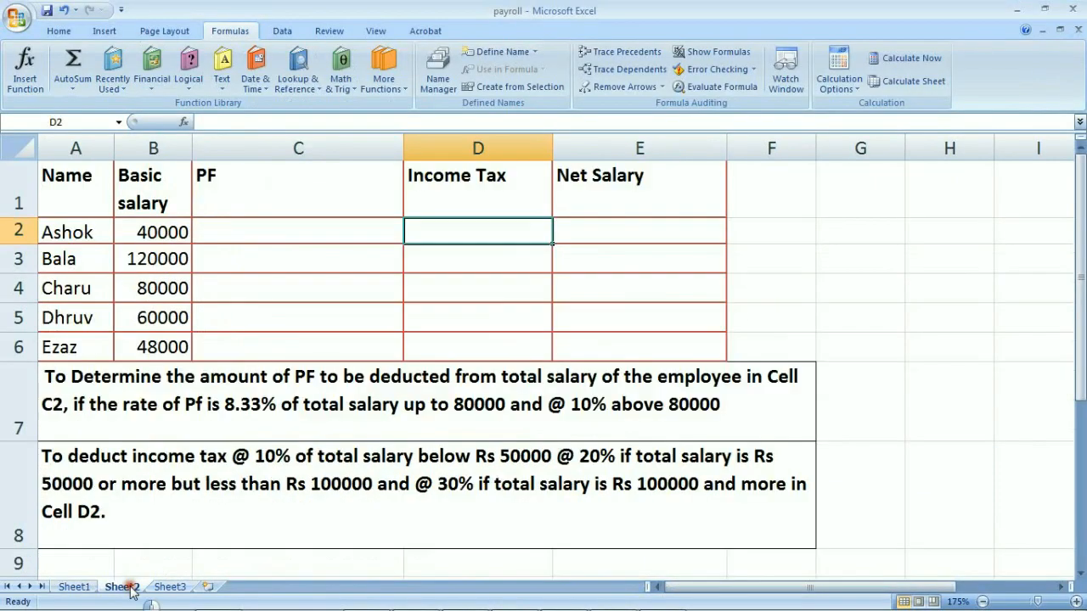
{"action": "left_click", "coordinate": [772, 235]}
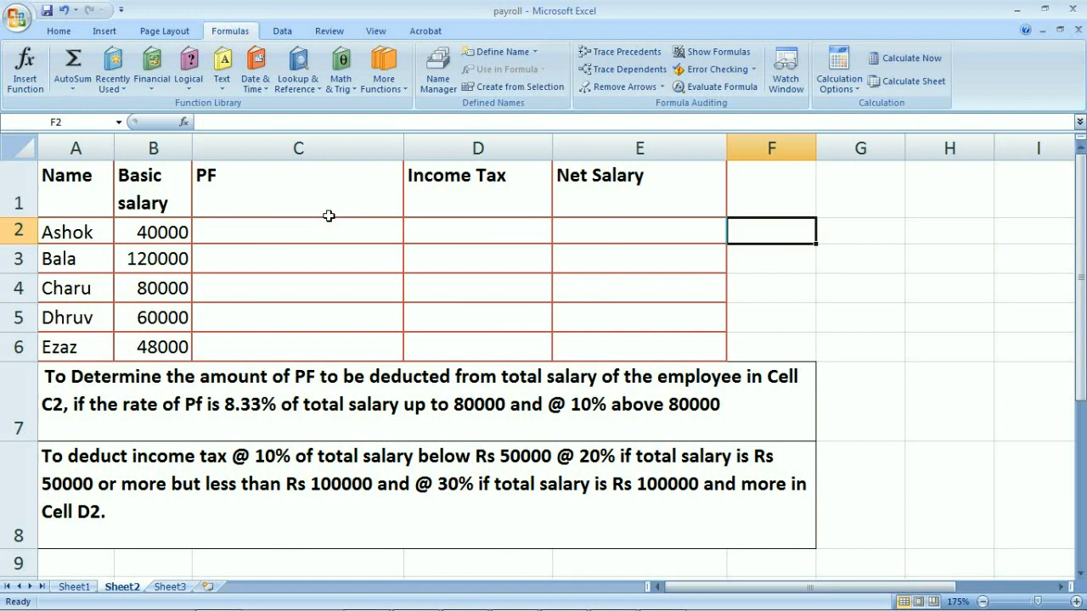
{"action": "left_click", "coordinate": [298, 229]}
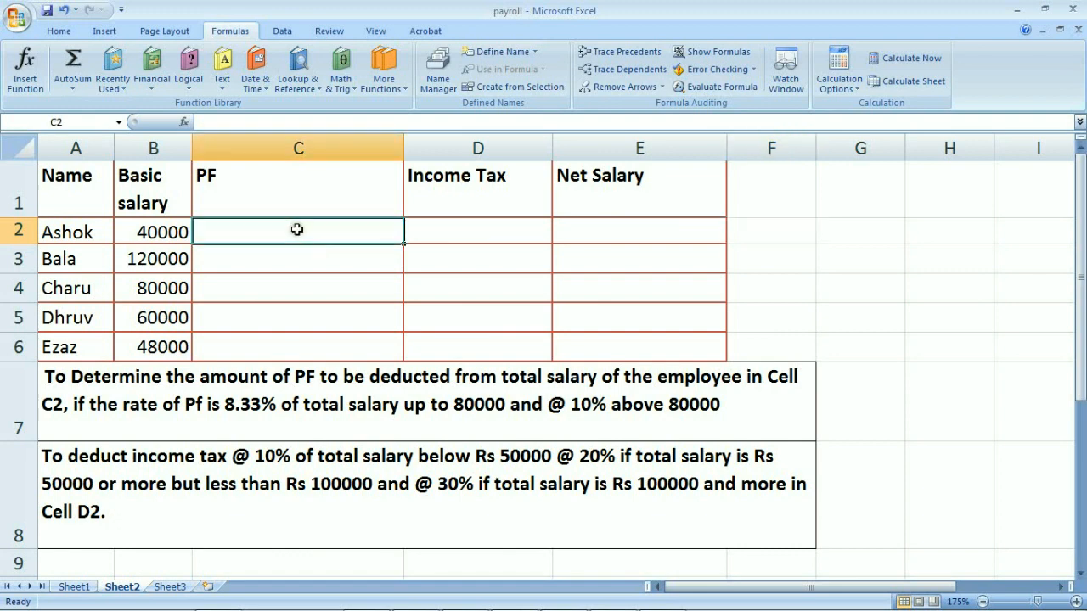
{"action": "left_click", "coordinate": [236, 408]}
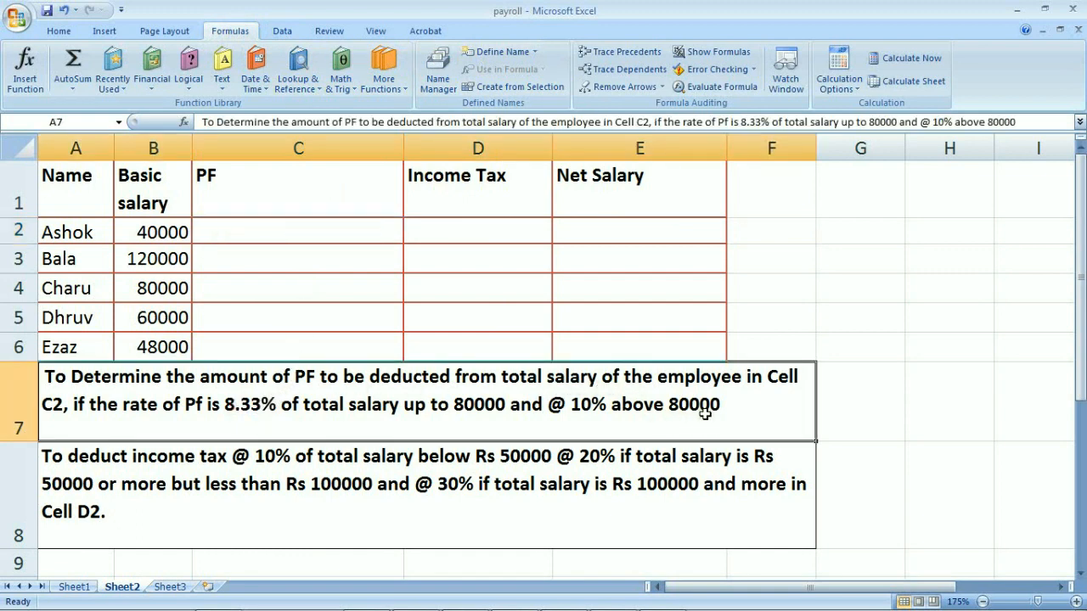
Step: Enter the PF formula =IF(B2>80000,B2*10%) in cell C2
{"action": "left_click", "coordinate": [315, 224]}
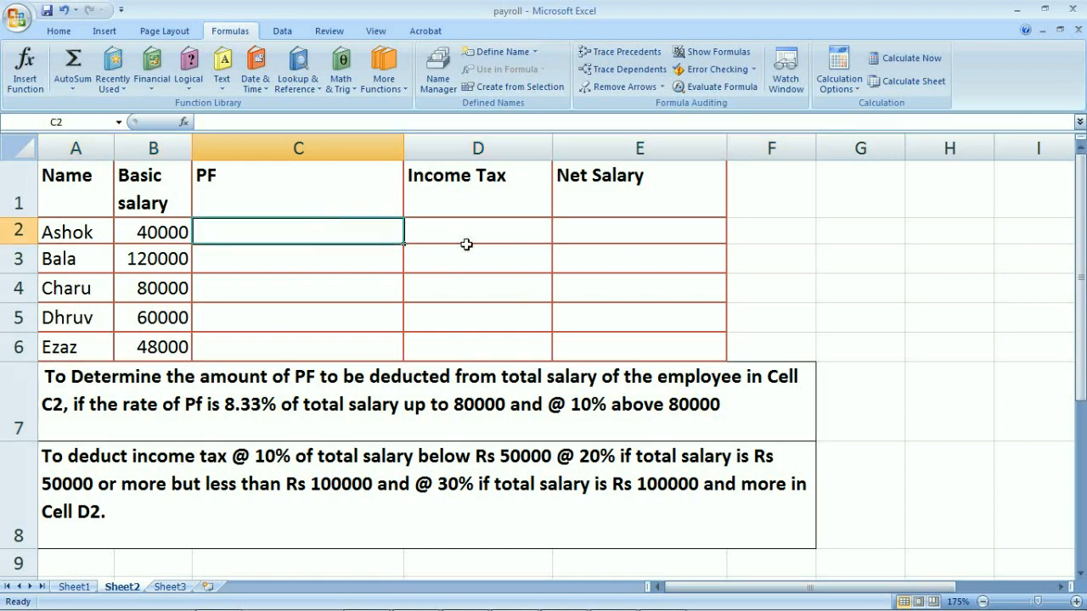
{"action": "type", "text": "=if"}
{"action": "key", "text": "Tab"}
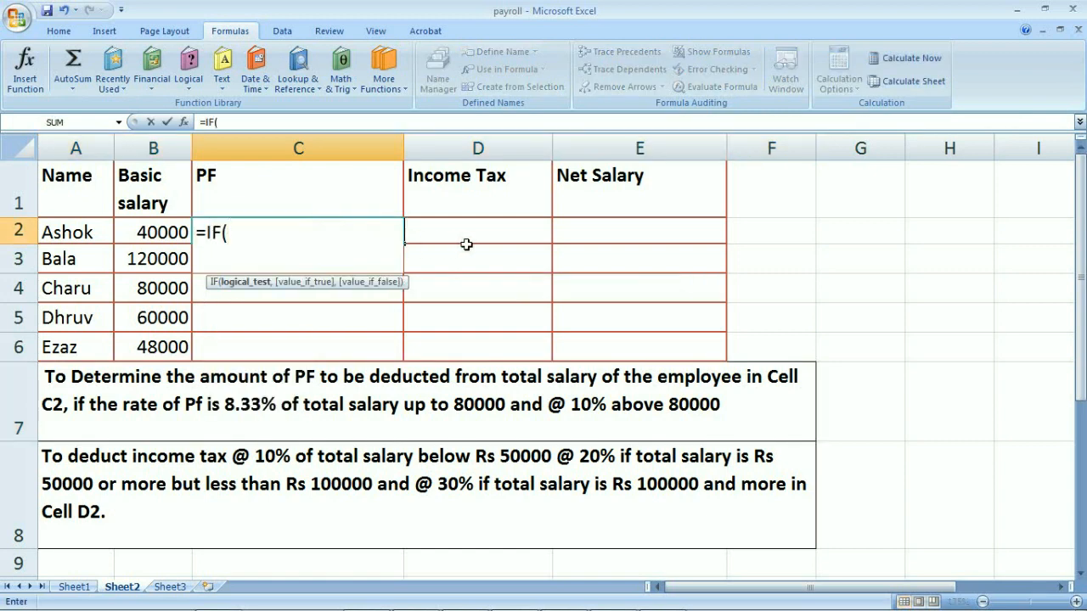
{"action": "type", "text": "b2>80000"}
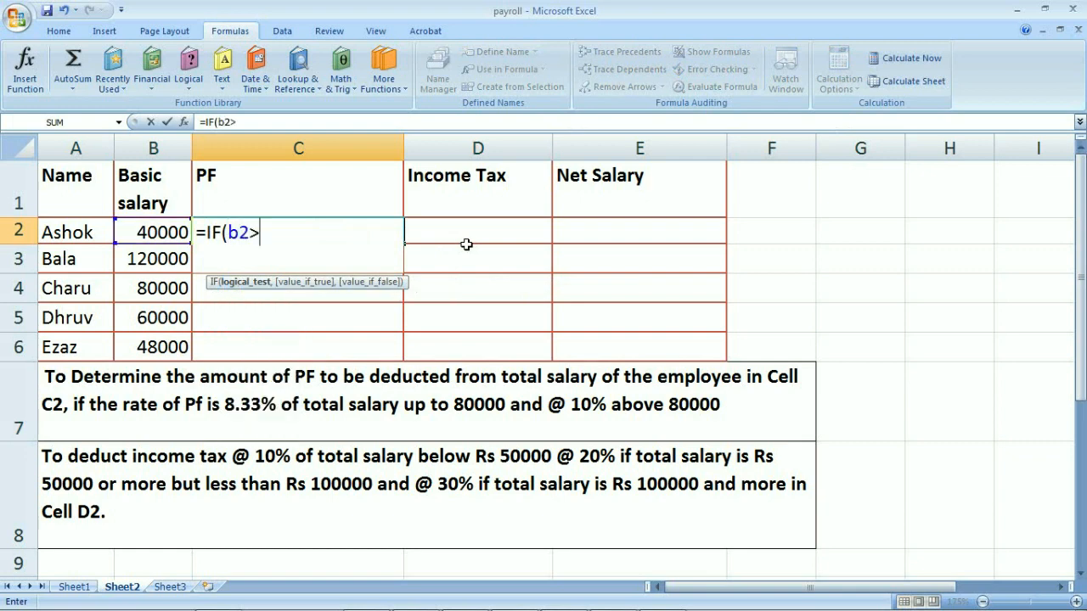
{"action": "type", "text": ","}
{"action": "type", "text": "b2*10%"}
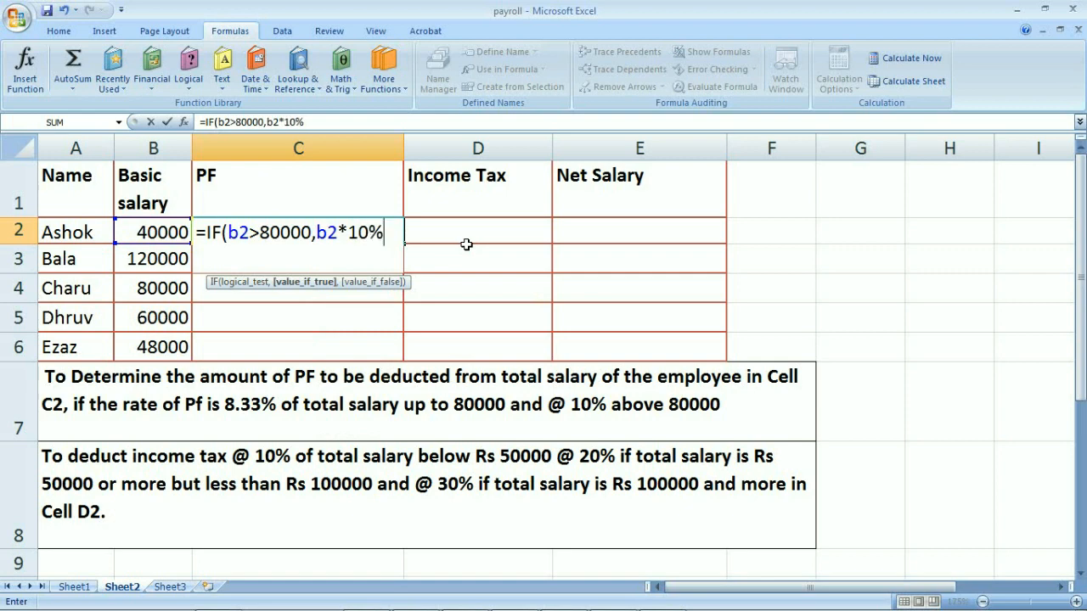
{"action": "type", "text": ")"}
{"action": "key", "text": "Return"}
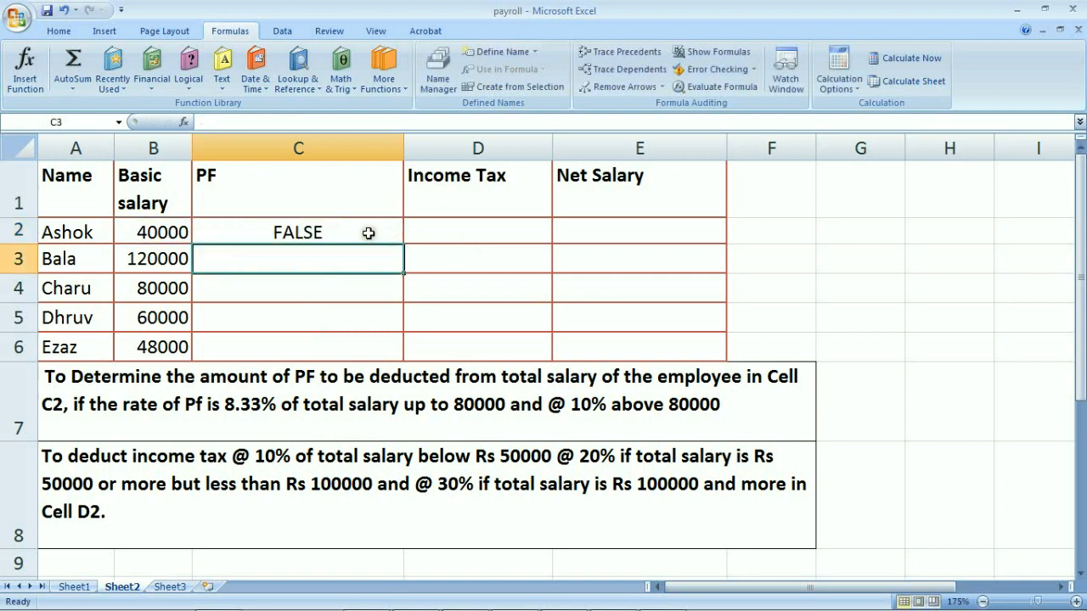
Step: Edit the PF formula in C2 so its test reads B2>=80000, leaving the formula open after B2*10%
{"action": "left_click", "coordinate": [368, 232]}
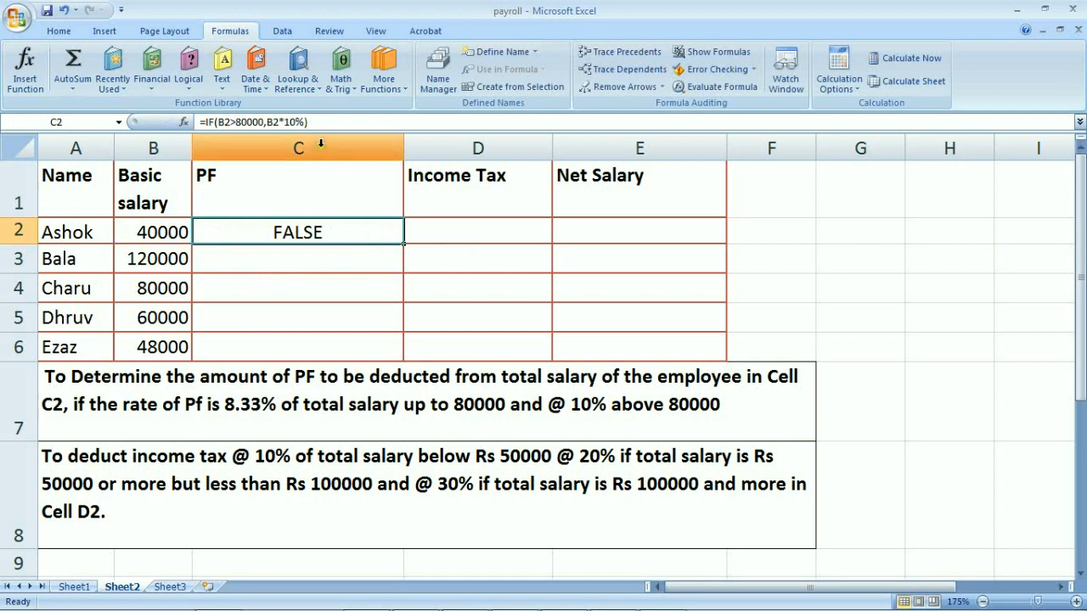
{"action": "key", "text": "F2"}
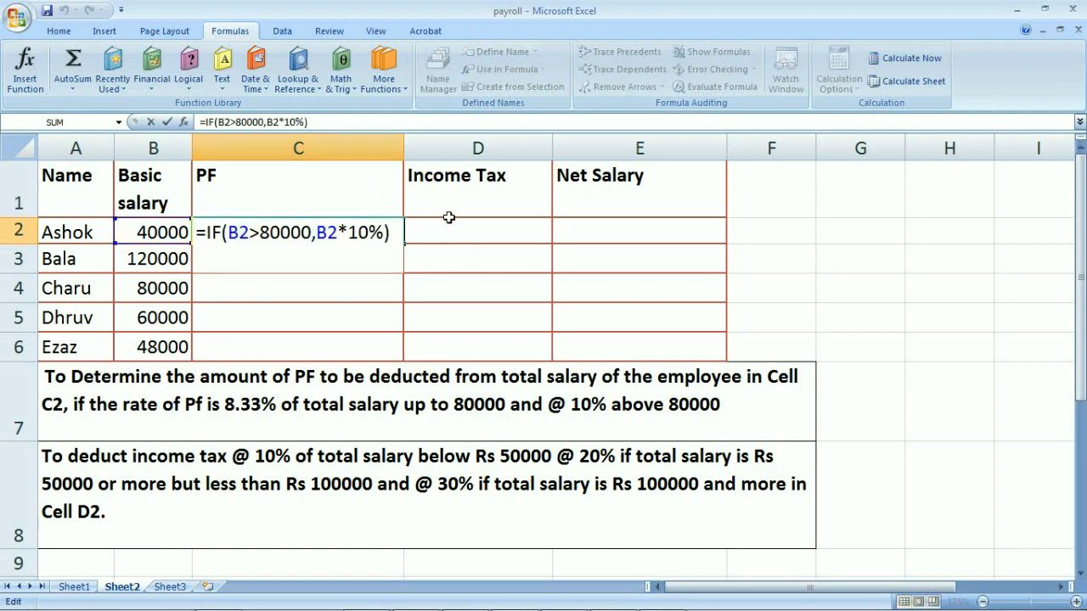
{"action": "key", "text": "BackSpace"}
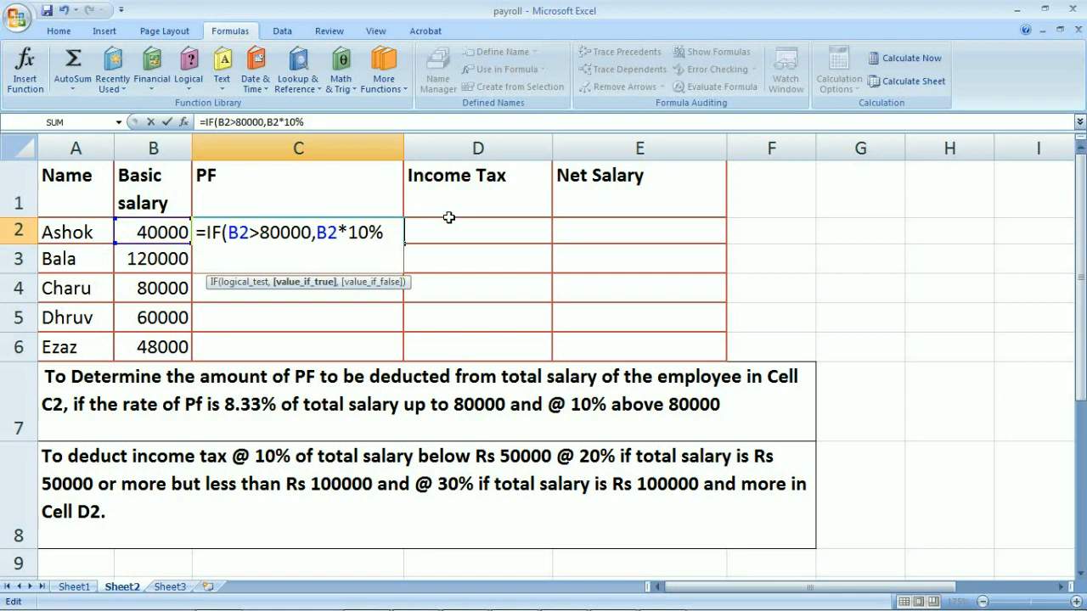
{"action": "left_click", "coordinate": [264, 231]}
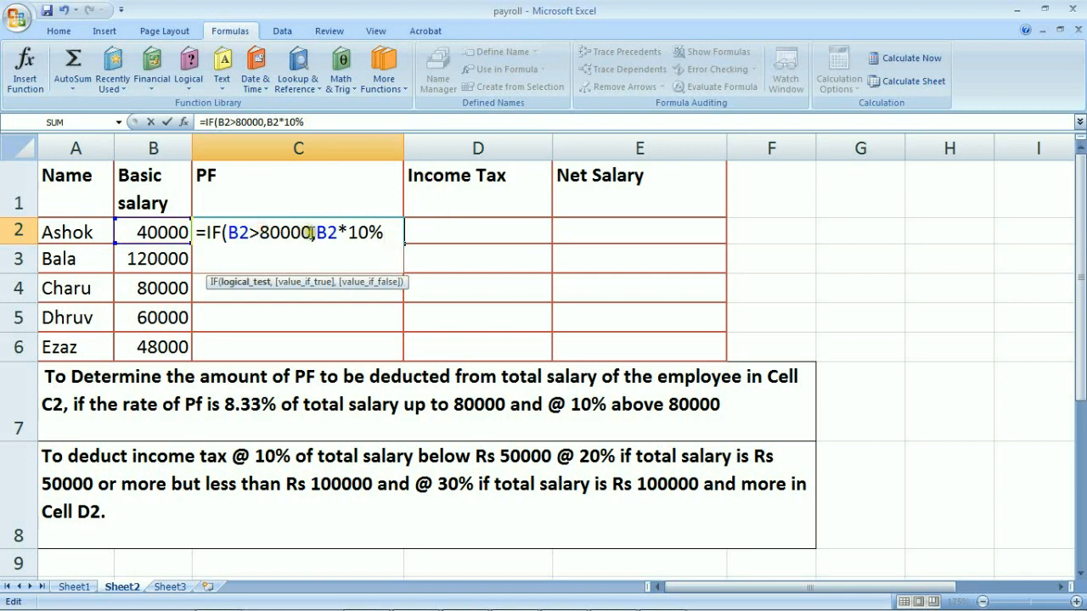
{"action": "type", "text": "="}
{"action": "left_click", "coordinate": [393, 232]}
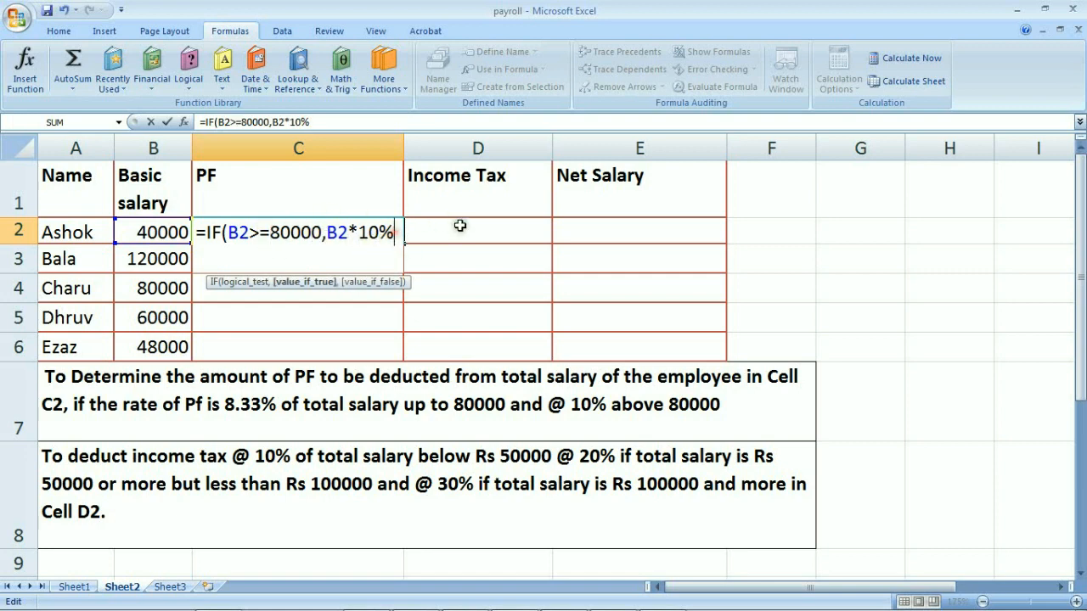
Step: Add the nested condition IF(B2<80000,B2*8.33%) to C2's PF formula and accept Excel's proposed correction of the closing parenthesis
{"action": "type", "text": ",if"}
{"action": "key", "text": "Tab"}
{"action": "type", "text": "b2<800"}
{"action": "type", "text": "00"}
{"action": "type", "text": ",b2*"}
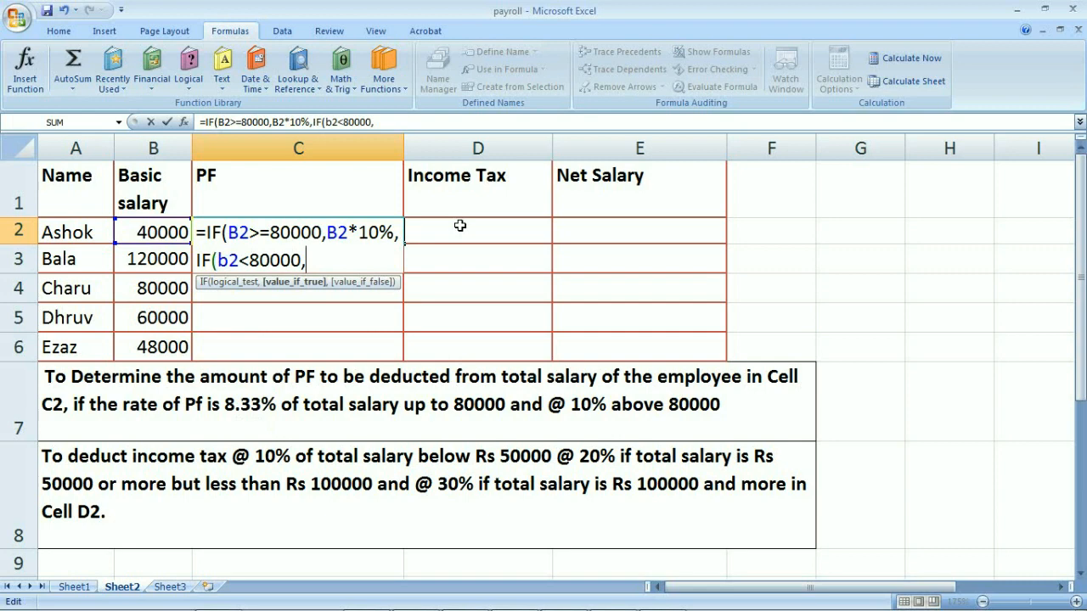
{"action": "type", "text": "8"}
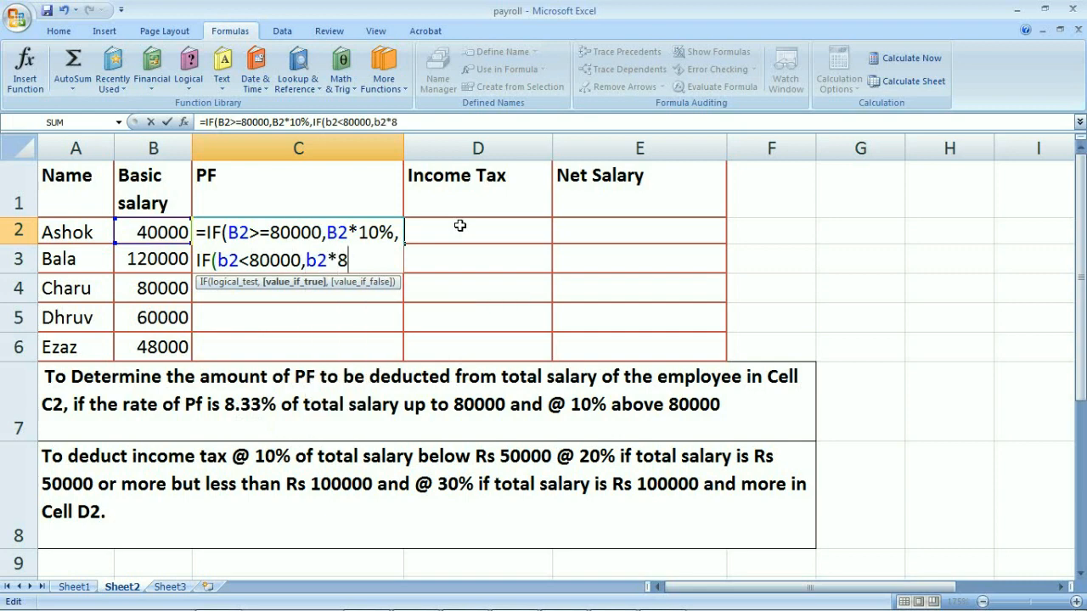
{"action": "type", "text": ".33%)"}
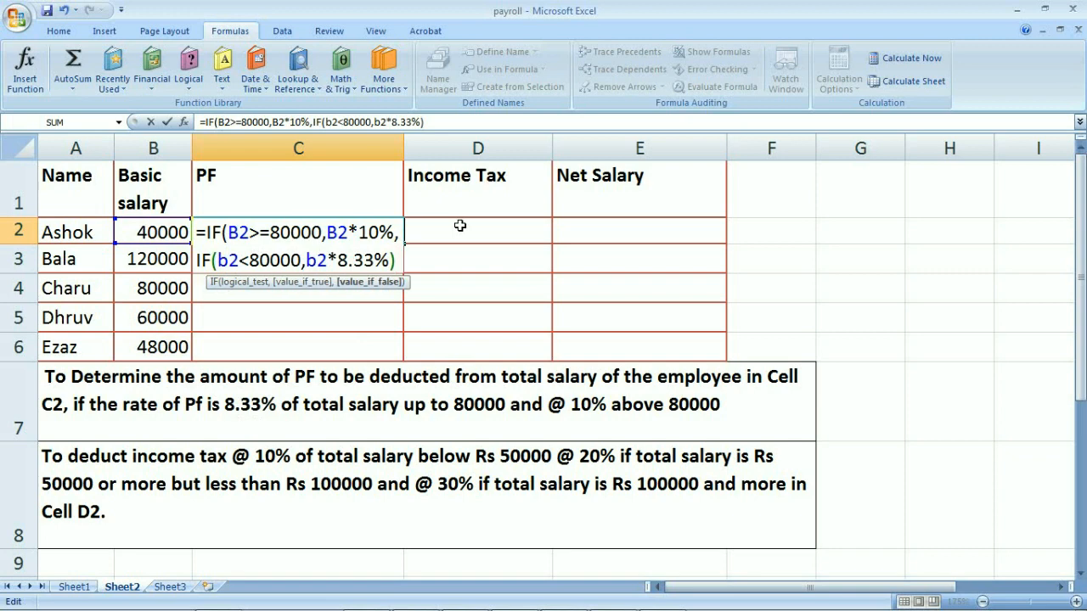
{"action": "key", "text": "Return"}
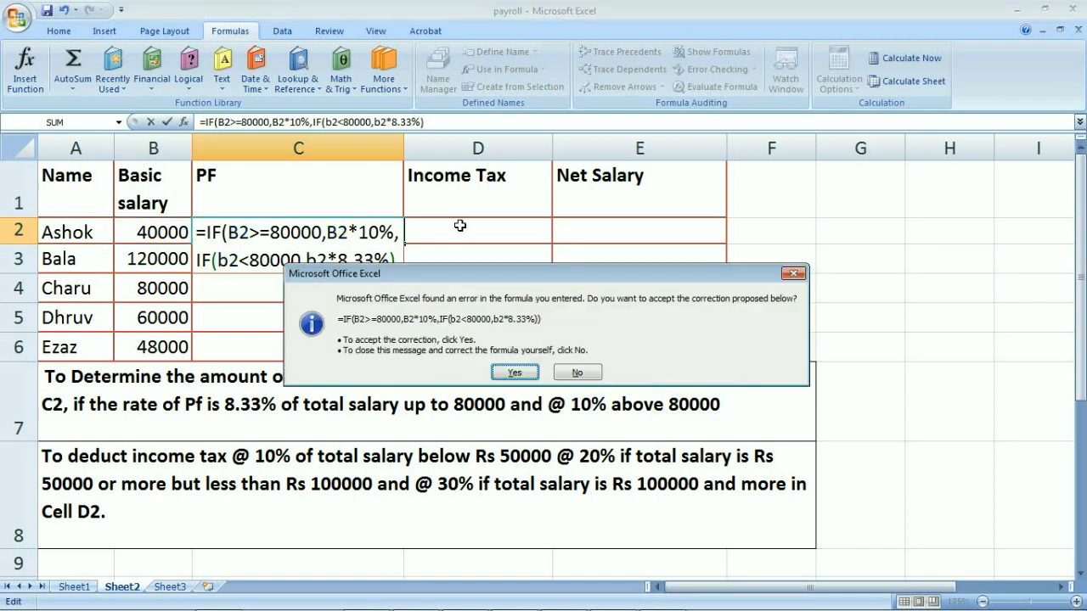
{"action": "key", "text": "Return"}
Step: Fill the PF formula from C2 down through C6 and check the PF amounts in rows 3 and 4 against the basic salaries
{"action": "left_click", "coordinate": [400, 232]}
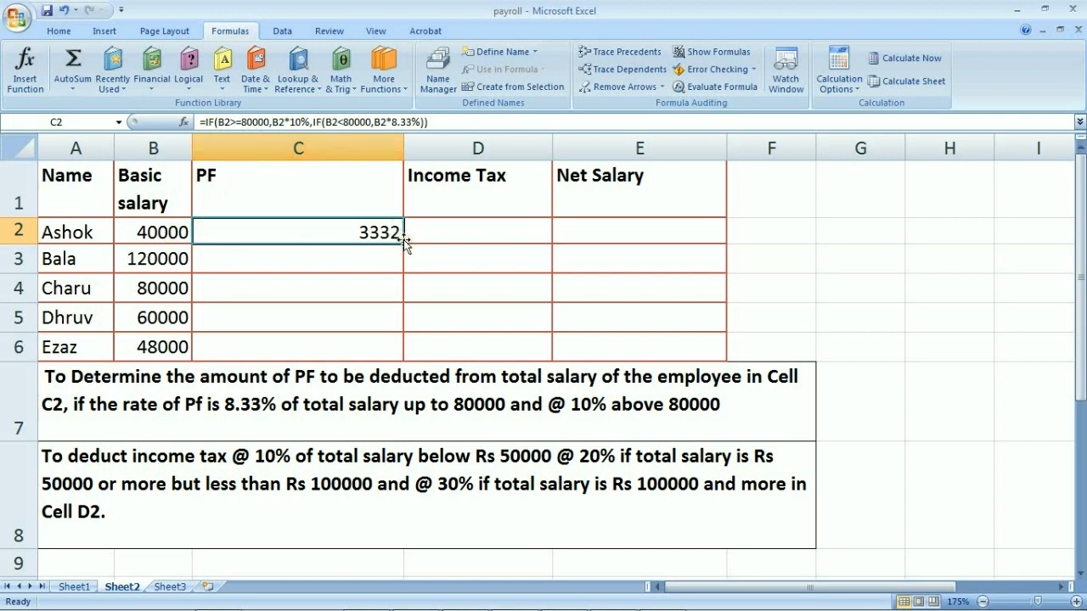
{"action": "left_click_drag", "start_coordinate": [404, 244], "coordinate": [395, 356]}
{"action": "left_click", "coordinate": [379, 255]}
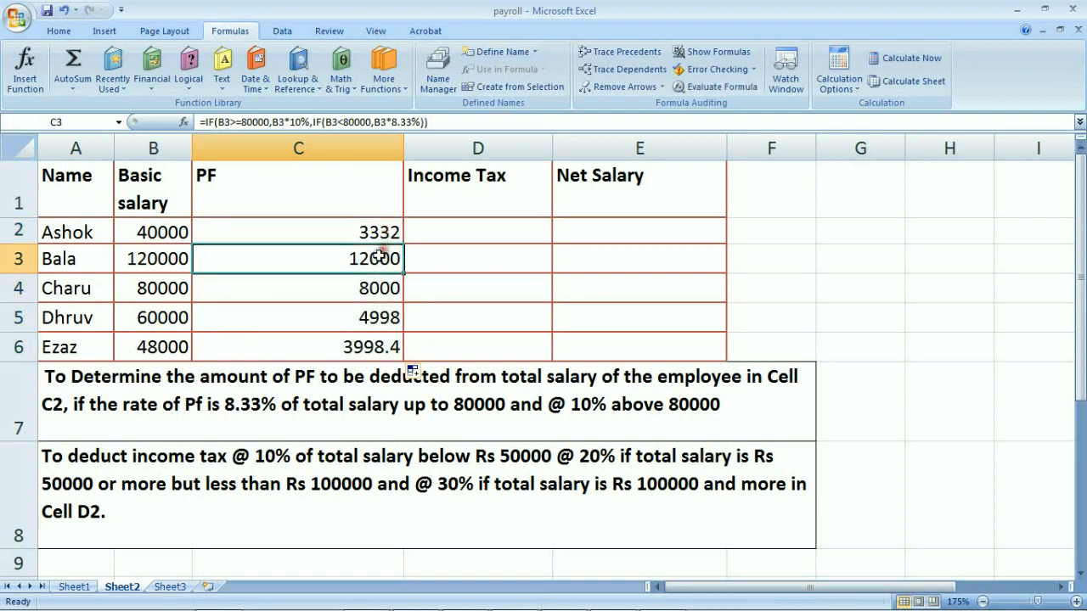
{"action": "left_click", "coordinate": [164, 263]}
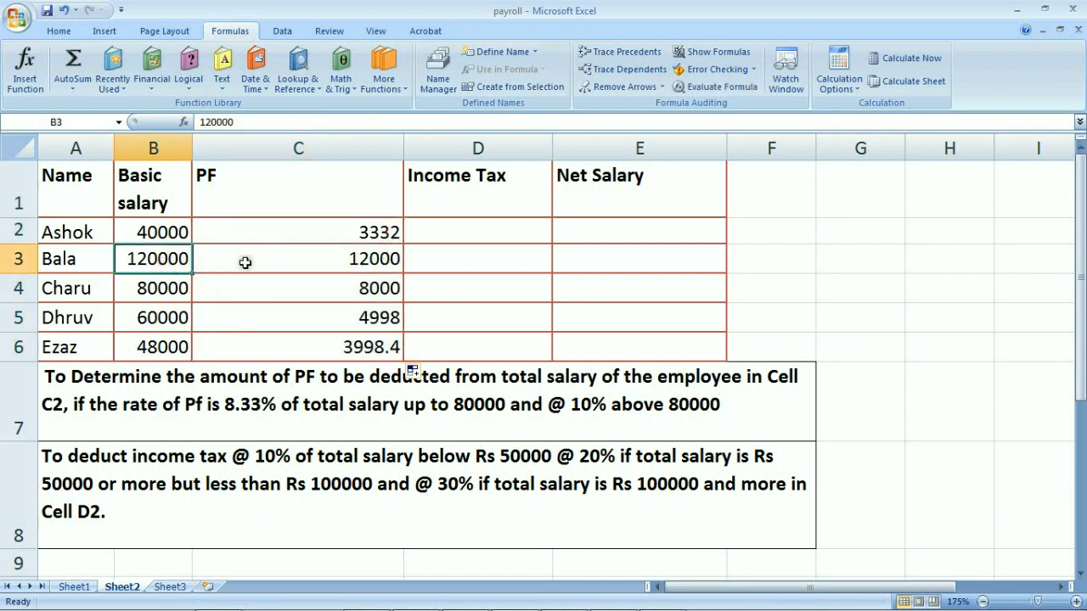
{"action": "left_click", "coordinate": [356, 263]}
{"action": "left_click", "coordinate": [165, 262]}
{"action": "left_click", "coordinate": [300, 262]}
{"action": "left_click", "coordinate": [139, 290]}
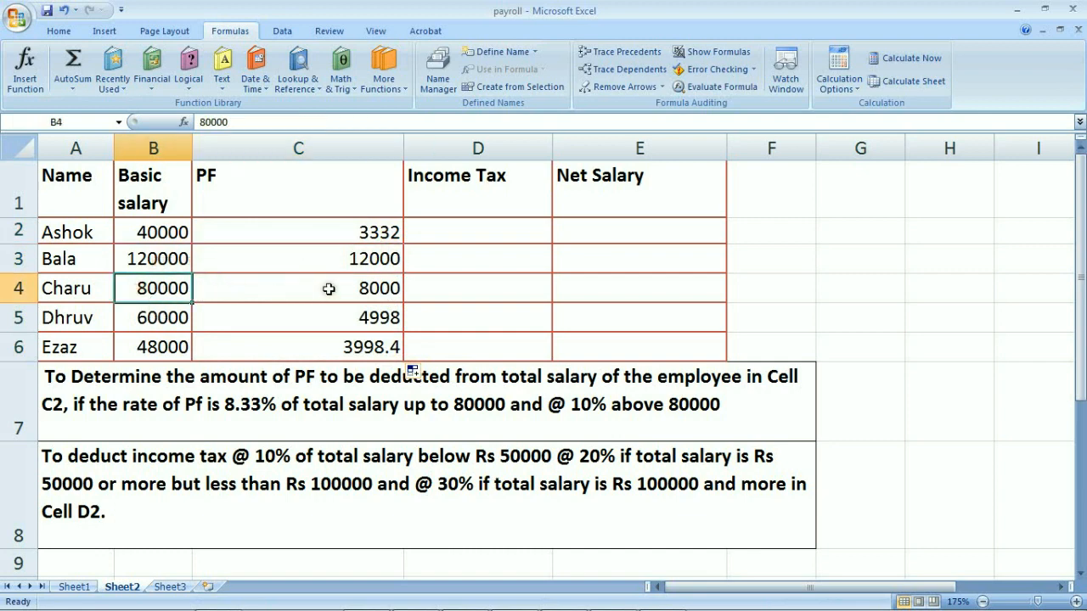
{"action": "left_click", "coordinate": [329, 290]}
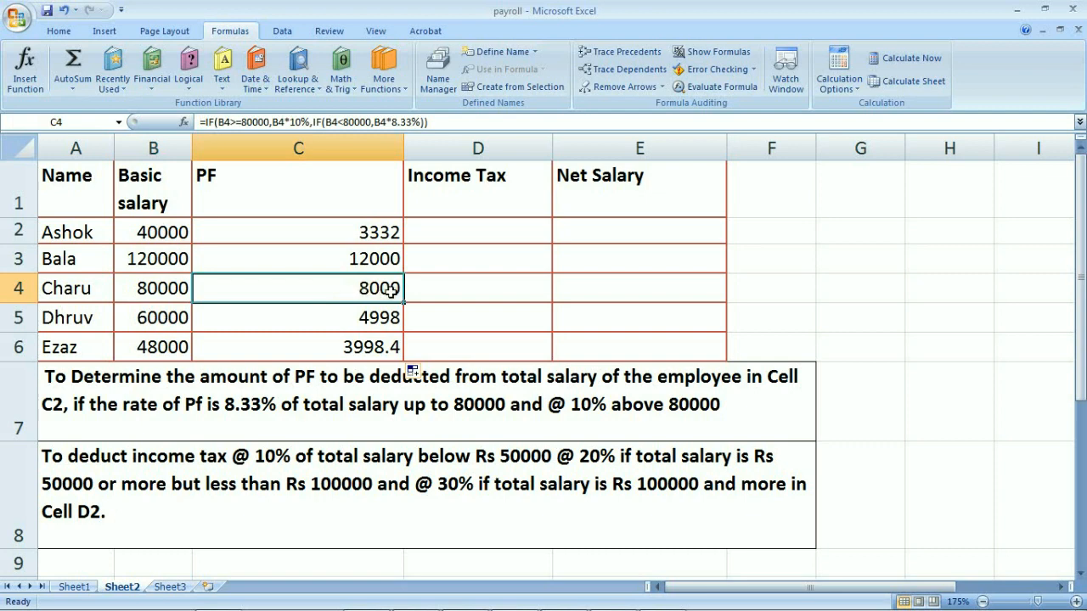
Step: Enter the income tax formula =IF(B2>100000,B2*30%,IF(B2>50000,B2*20%,IF(B2<50000,B2*10%))) in cell D2
{"action": "left_click", "coordinate": [465, 229]}
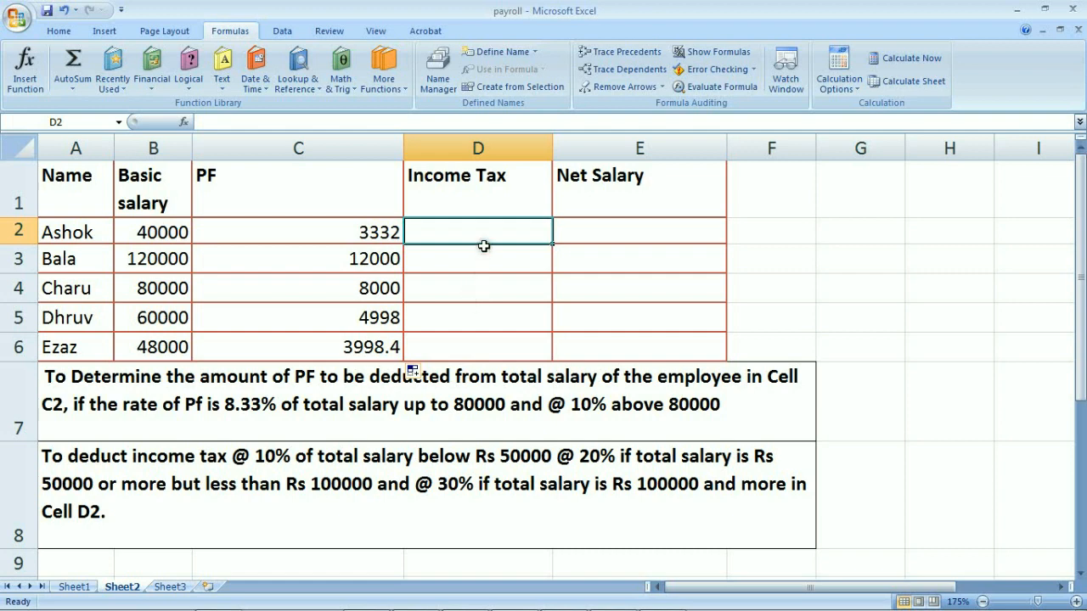
{"action": "type", "text": "=IF("}
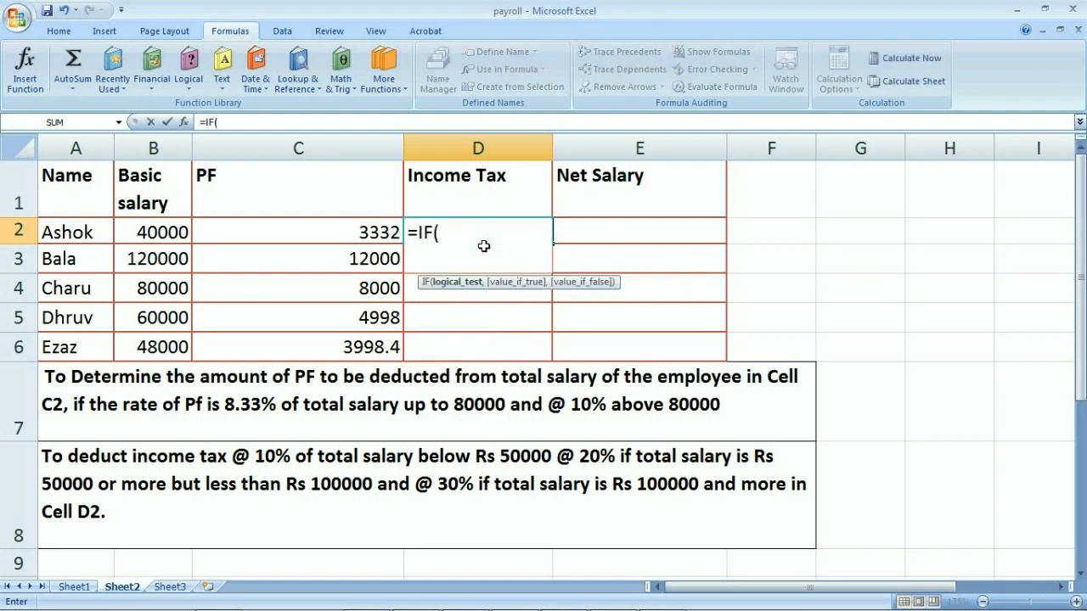
{"action": "type", "text": "b2>1"}
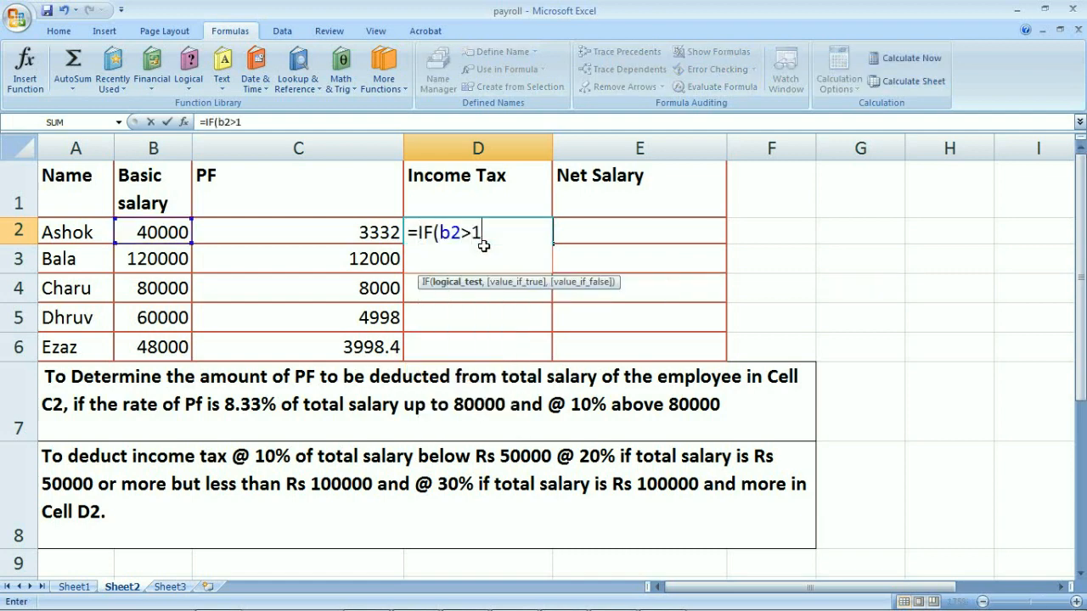
{"action": "type", "text": "00000"}
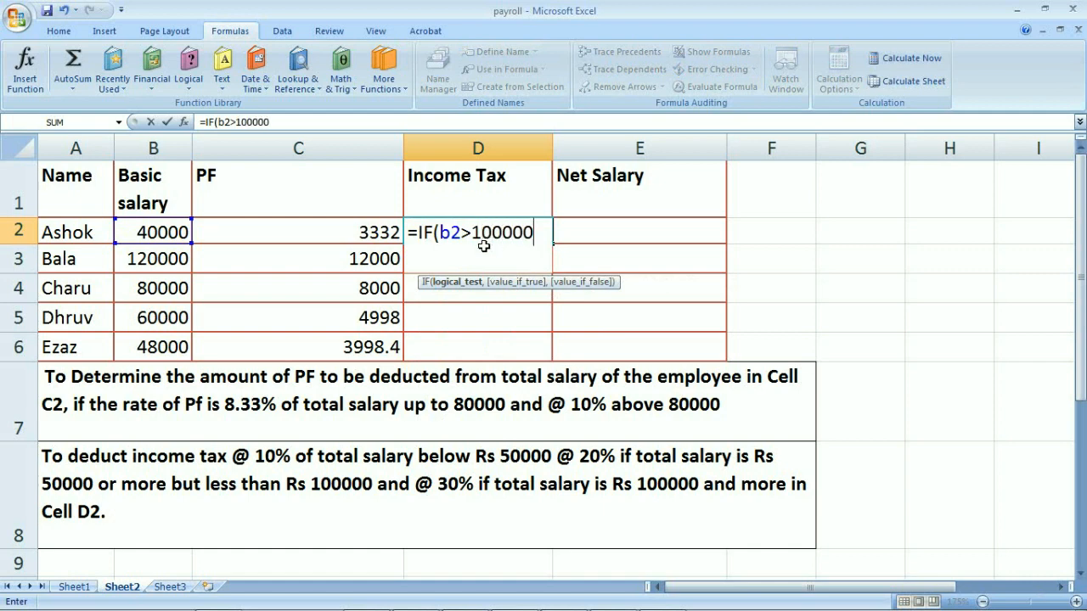
{"action": "type", "text": ",b2"}
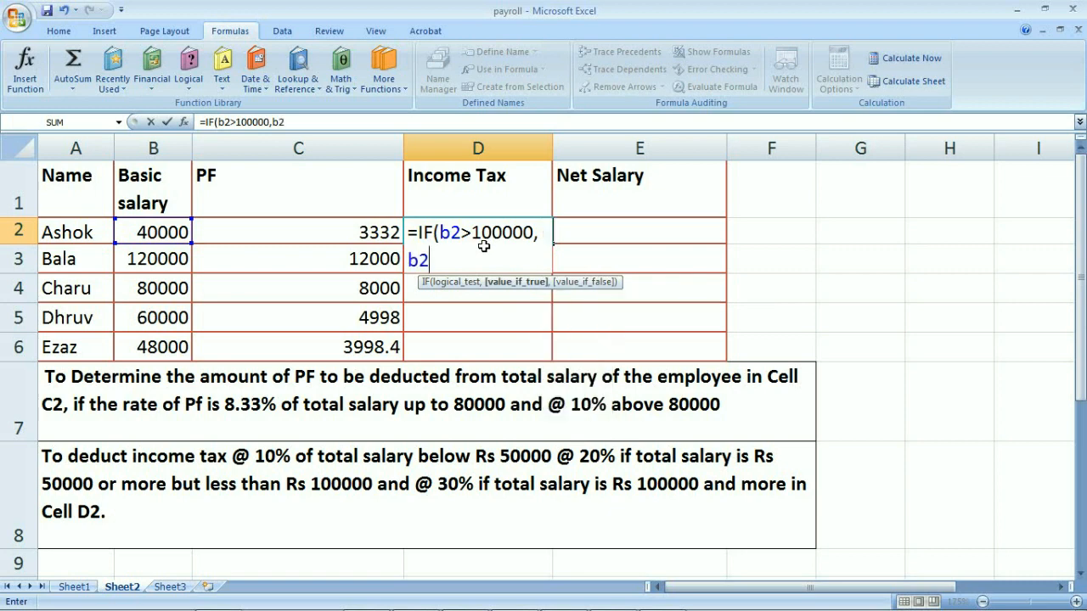
{"action": "type", "text": "*30%,IF(b2>"}
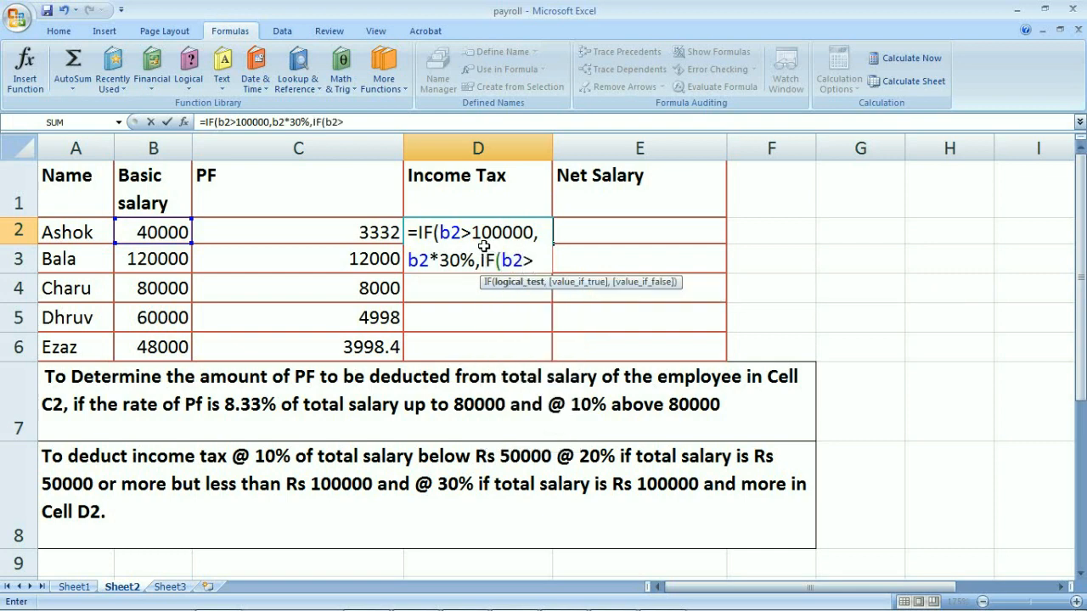
{"action": "type", "text": "50000"}
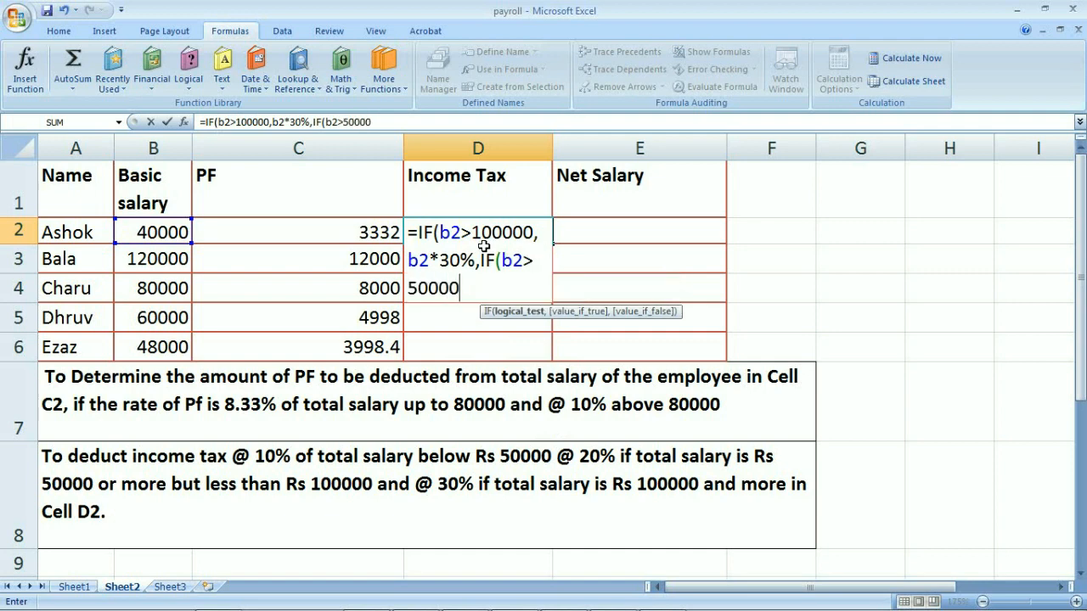
{"action": "type", "text": ",b2*"}
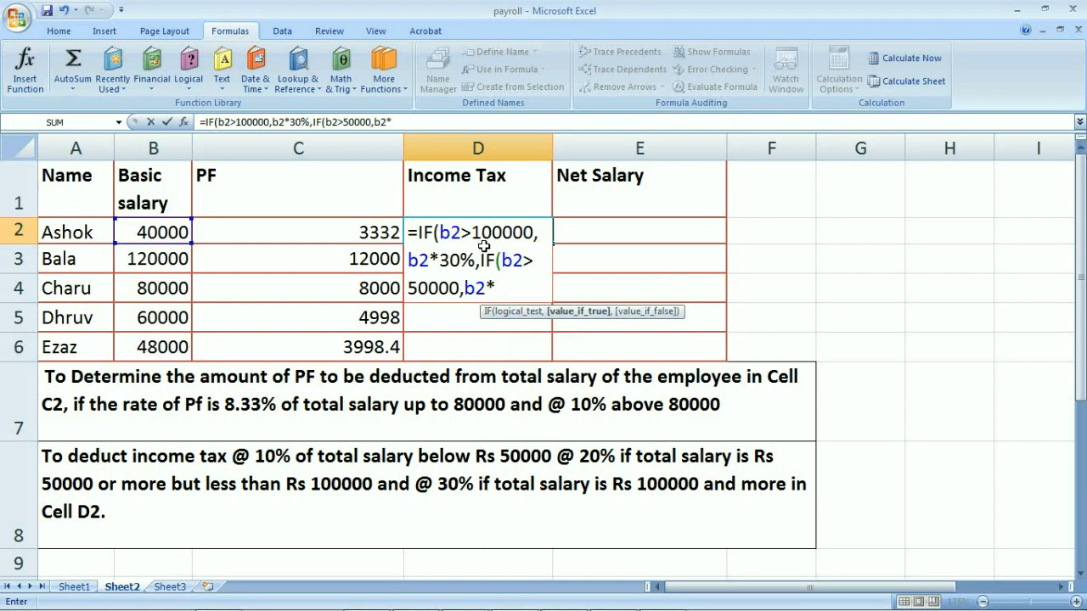
{"action": "type", "text": "20%,if"}
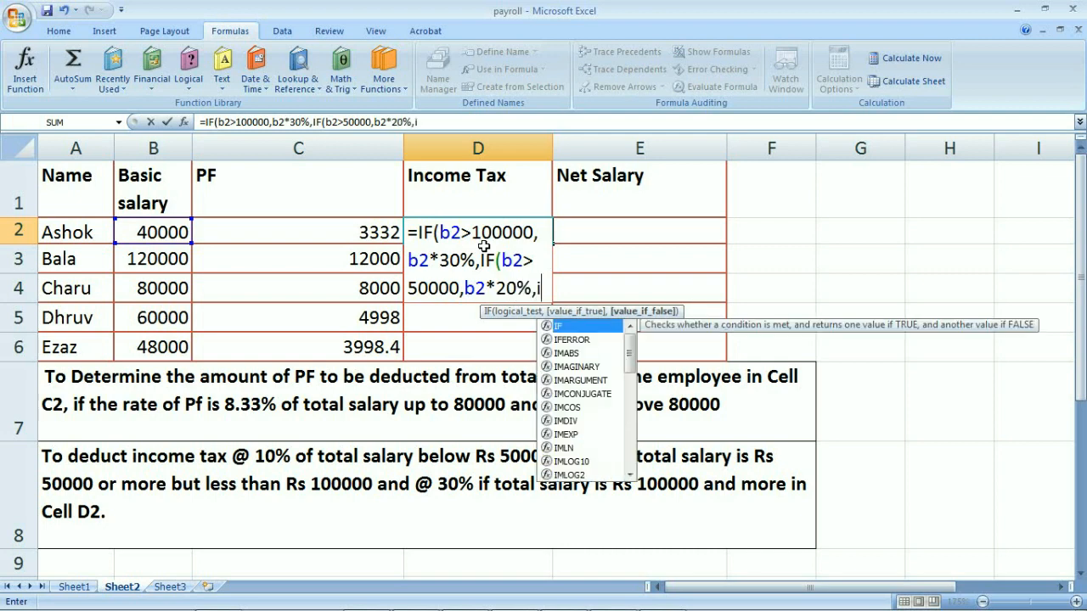
{"action": "key", "text": "Tab"}
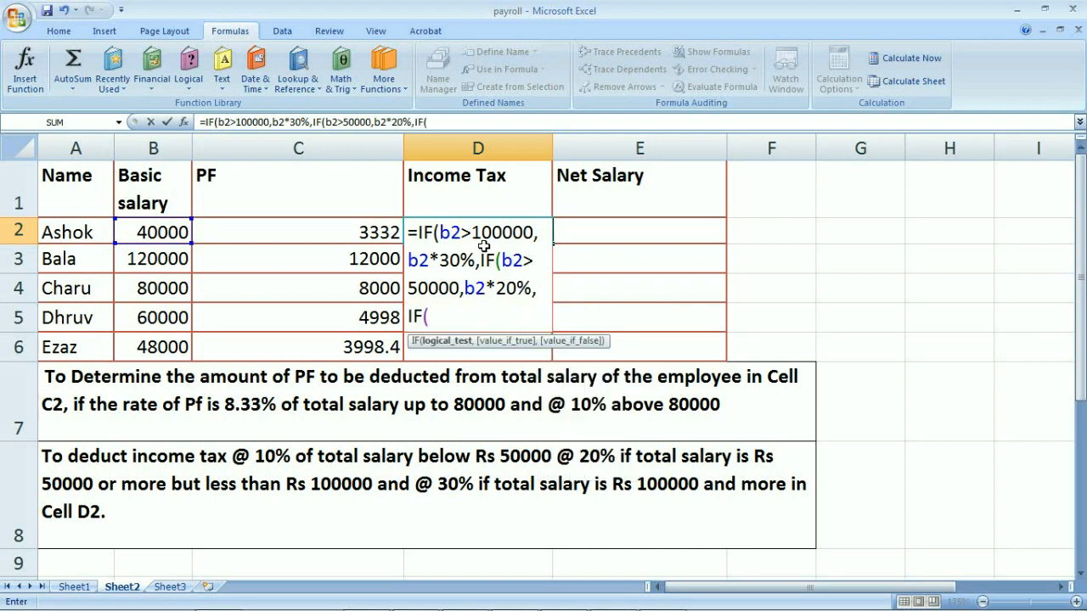
{"action": "type", "text": "b2<50"}
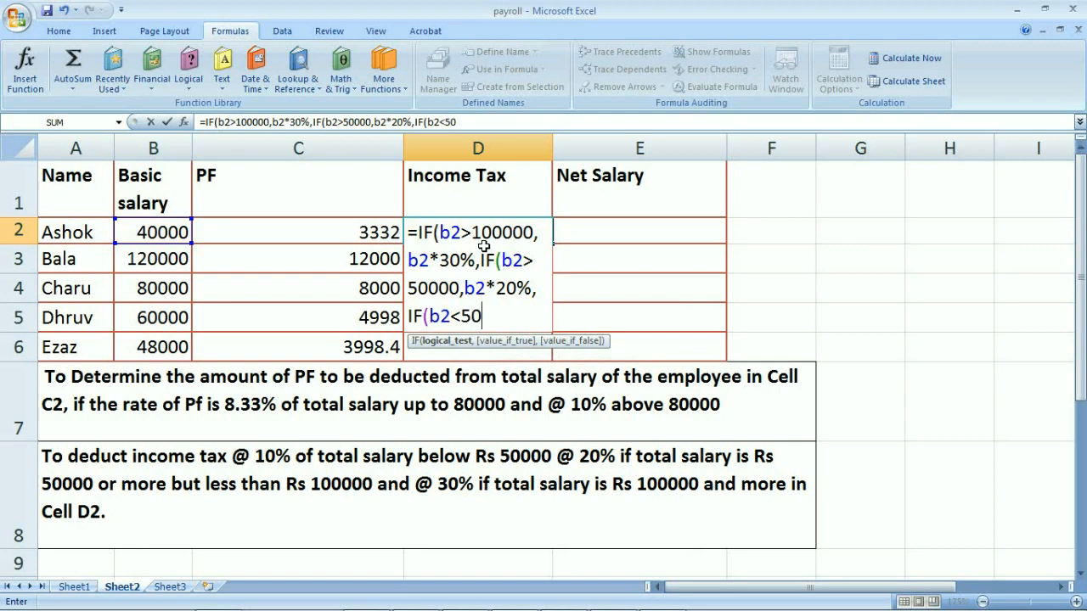
{"action": "type", "text": "000,b2"}
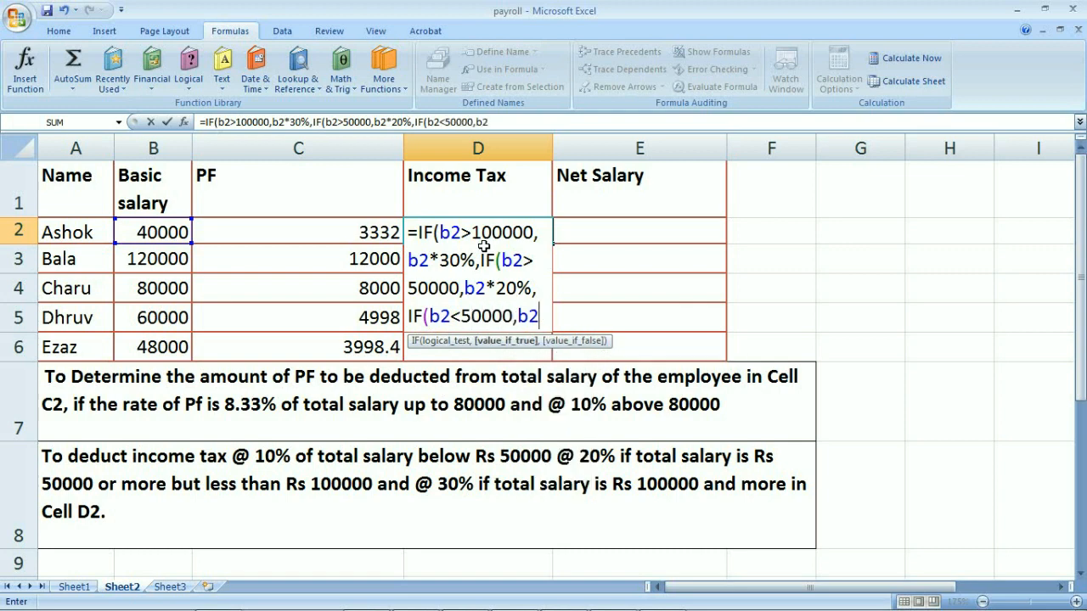
{"action": "type", "text": "*10%)))"}
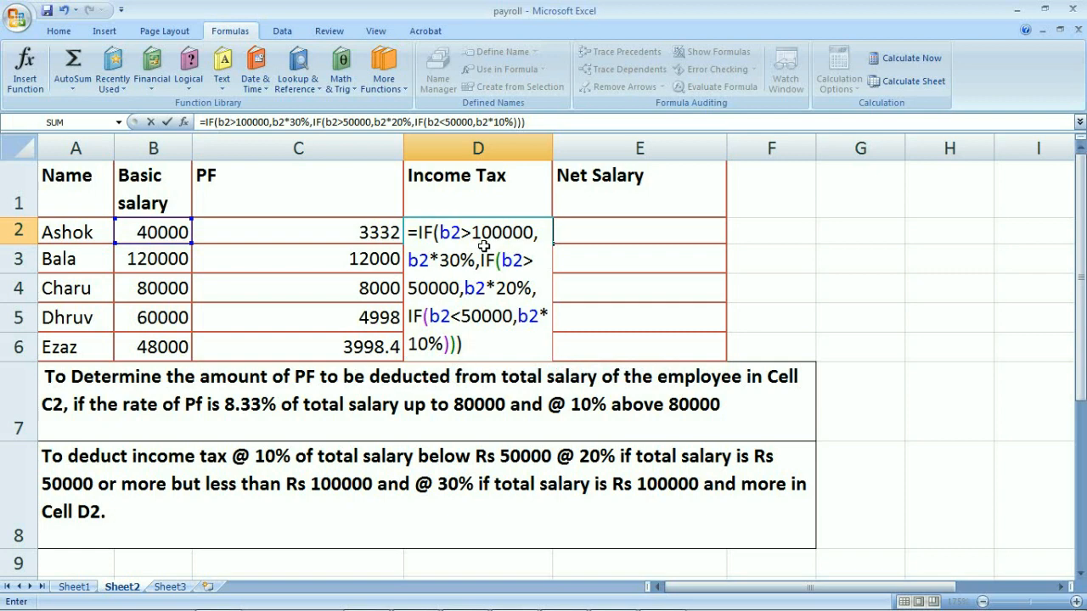
{"action": "key", "text": "Return"}
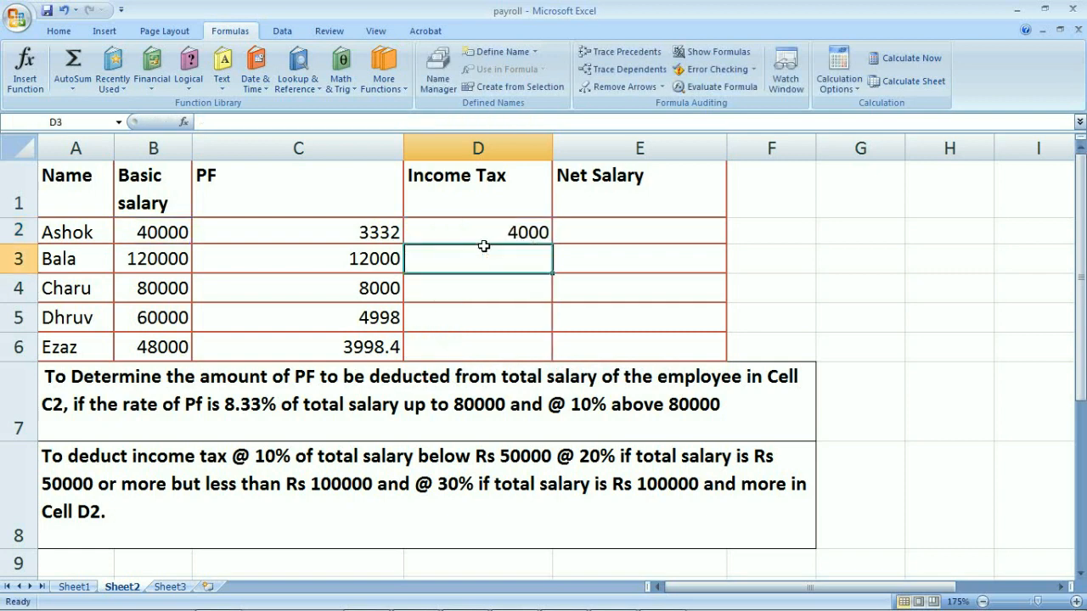
Step: Fill the income tax formula from D2 down through D6 and review the copied formula in D3
{"action": "left_click", "coordinate": [514, 233]}
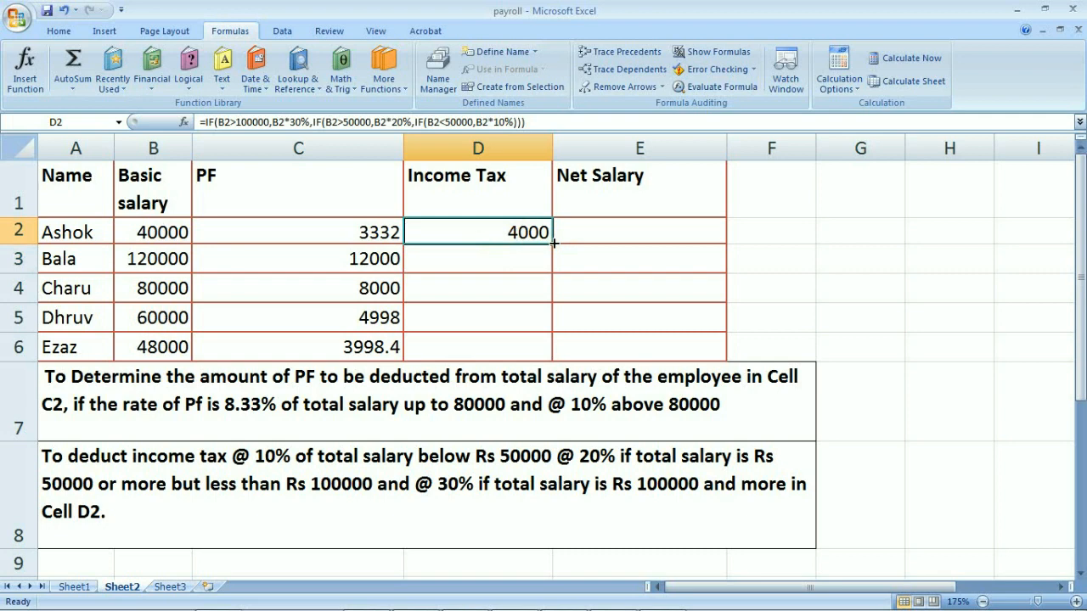
{"action": "left_click_drag", "start_coordinate": [553, 244], "coordinate": [549, 349]}
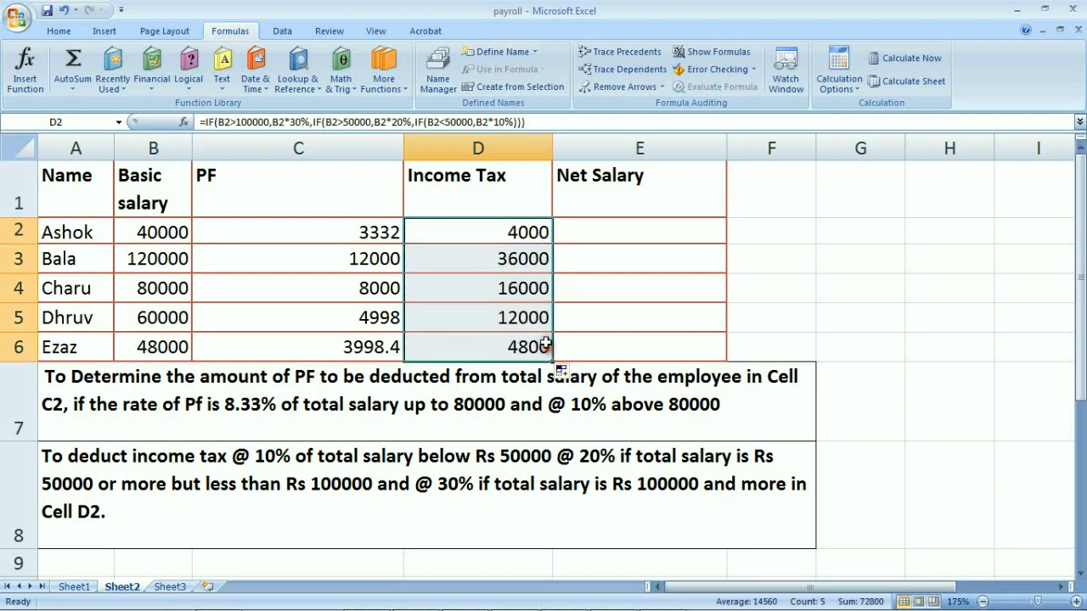
{"action": "left_click", "coordinate": [515, 228]}
{"action": "left_click", "coordinate": [513, 255]}
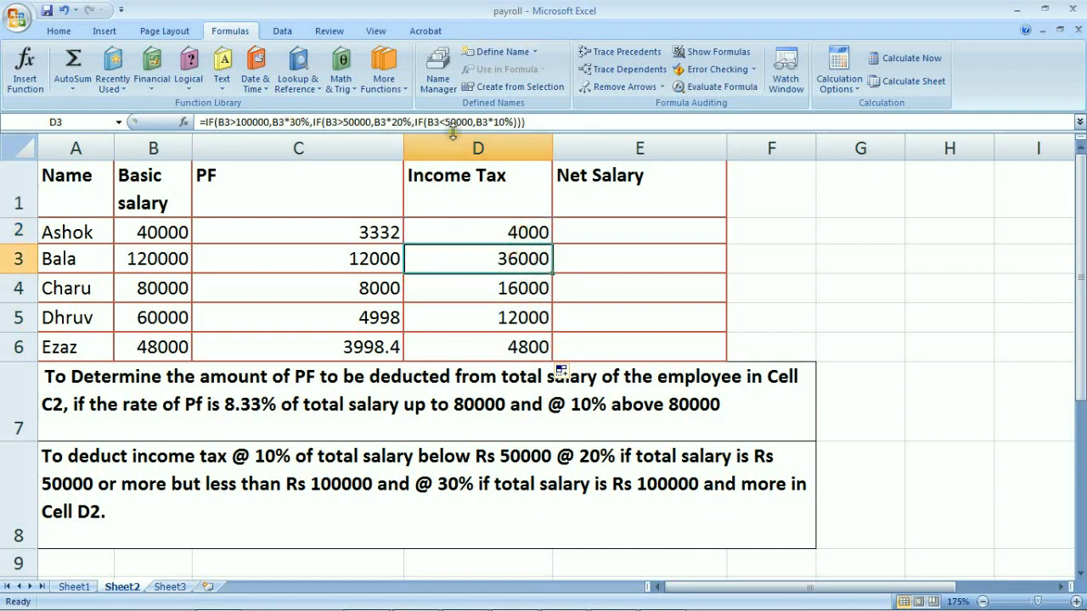
{"action": "left_click", "coordinate": [257, 123]}
{"action": "key", "text": "ctrl+Return"}
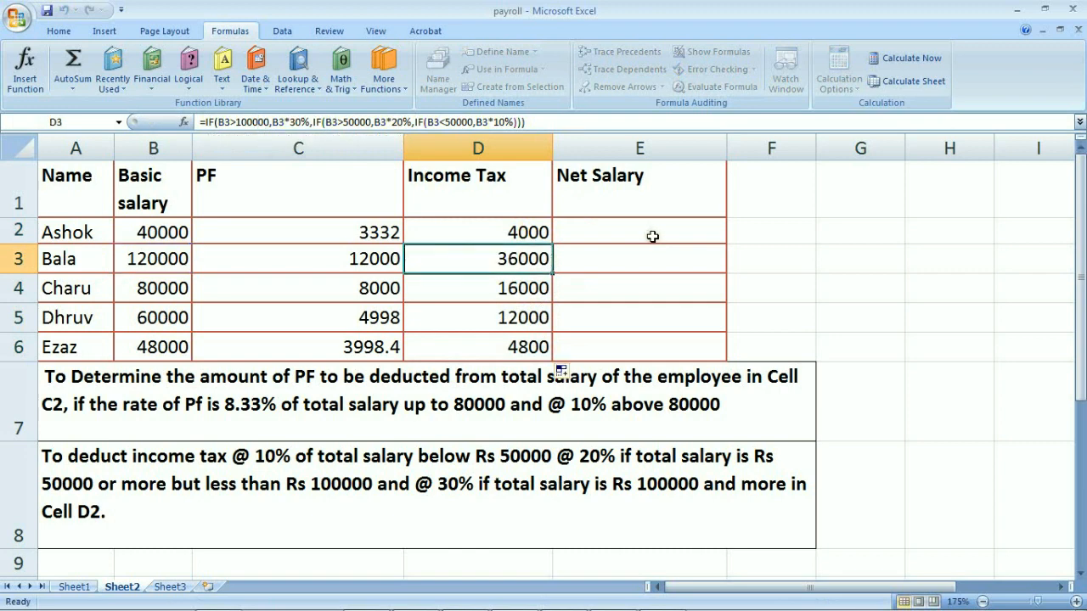
Step: Enter the net salary formula =B2-C2-D2 in cell E2, subtracting PF and income tax from the basic salary
{"action": "left_click", "coordinate": [641, 233]}
{"action": "type", "text": "="}
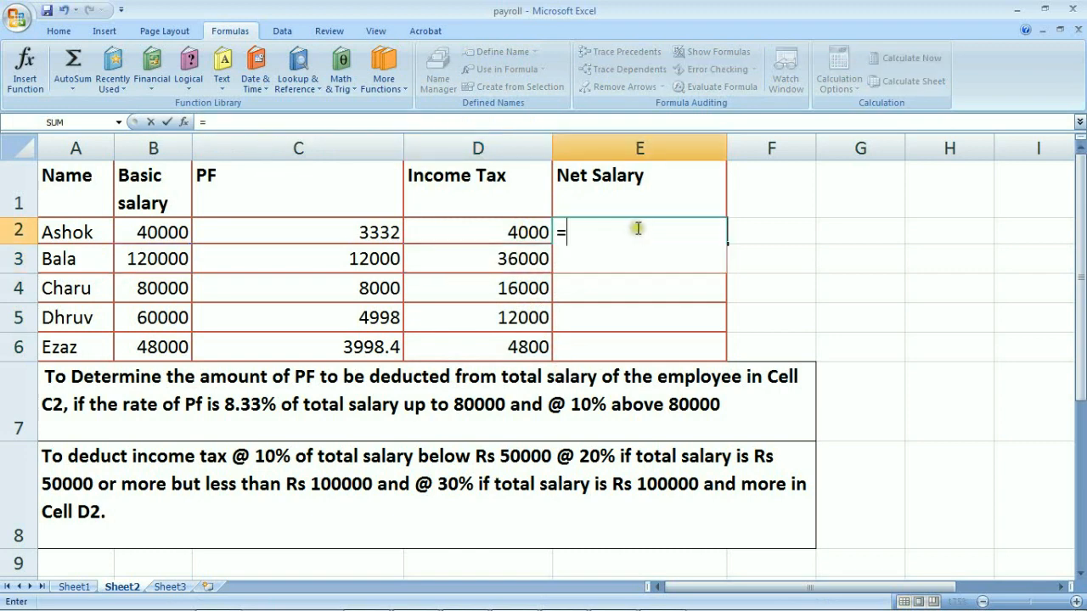
{"action": "left_click", "coordinate": [166, 229]}
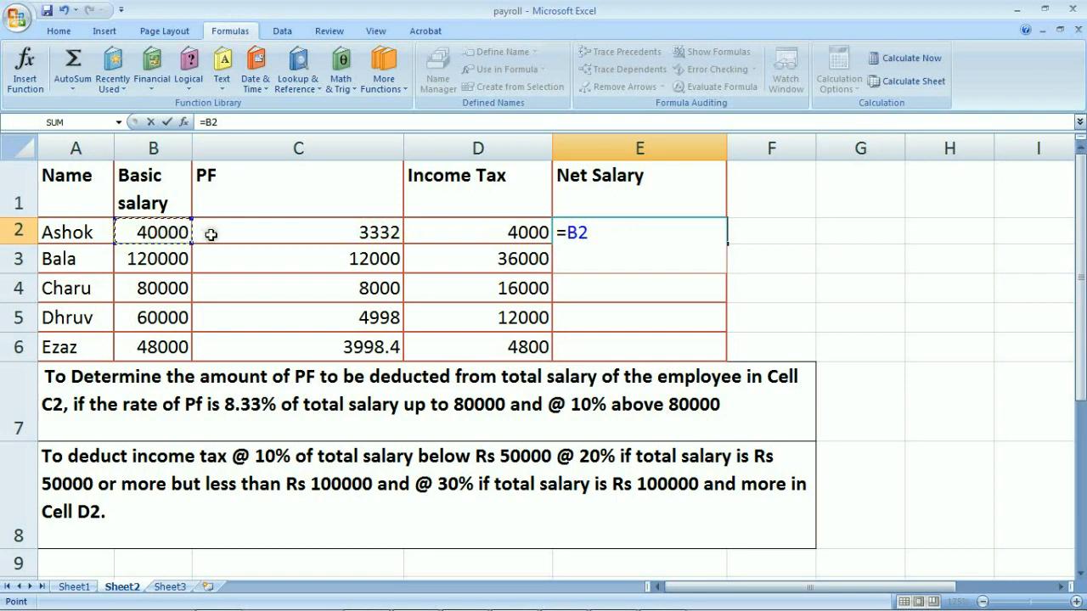
{"action": "type", "text": "-"}
{"action": "left_click", "coordinate": [332, 226]}
{"action": "type", "text": "-"}
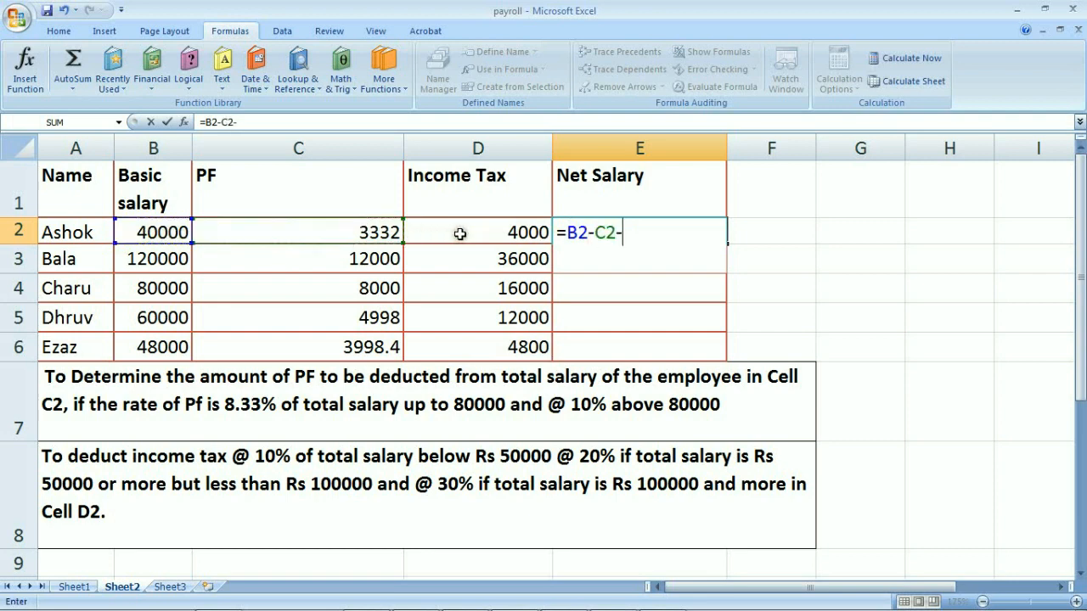
{"action": "left_click", "coordinate": [466, 233]}
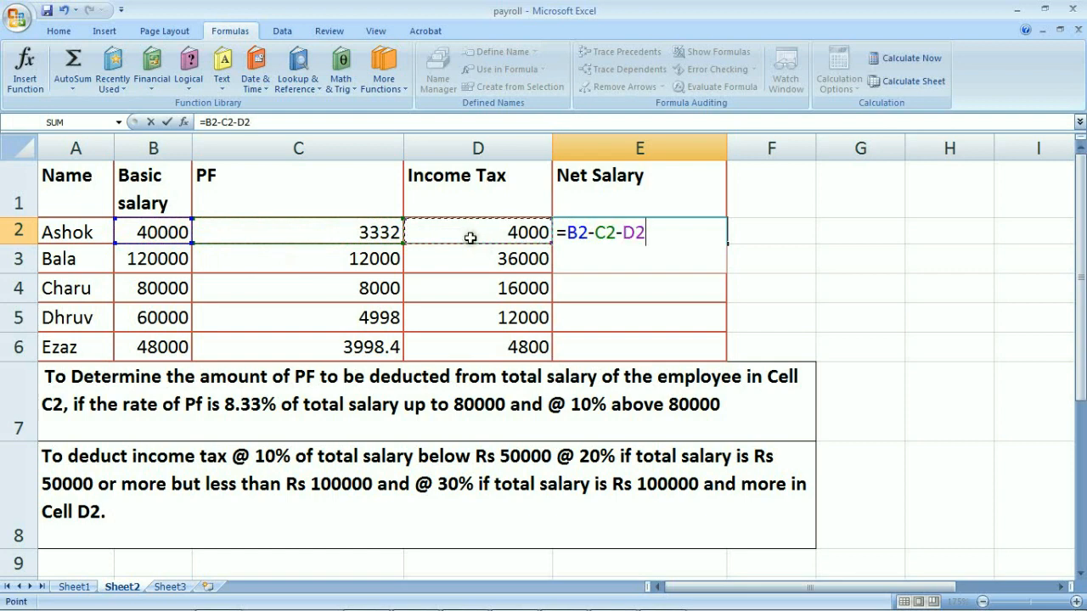
{"action": "key", "text": "Return"}
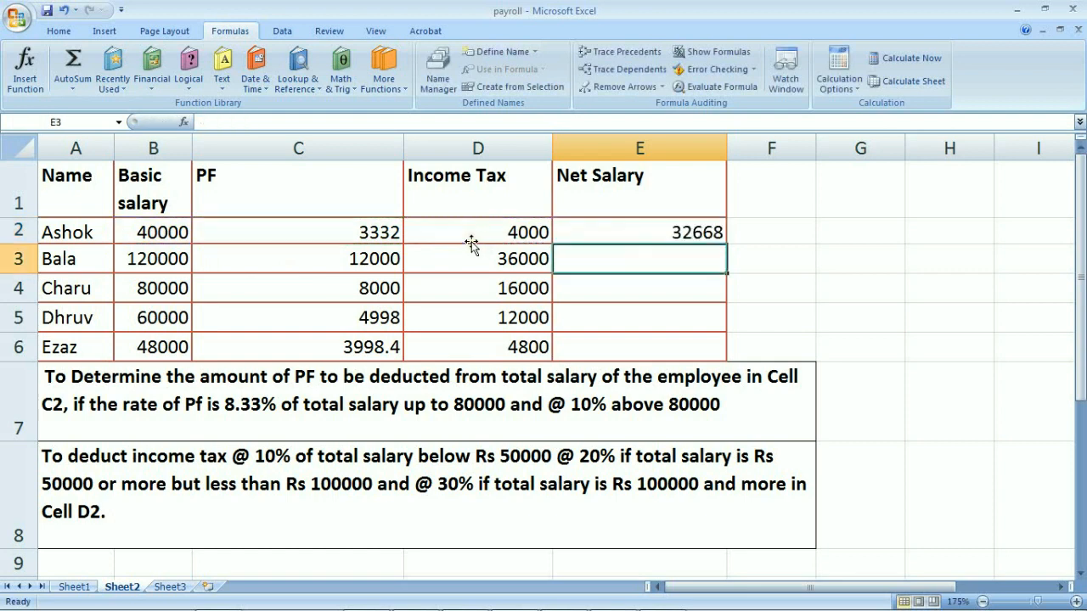
Step: Fill the net salary formula from E2 down through E6 and check the results in rows 2 and 3
{"action": "left_click", "coordinate": [706, 233]}
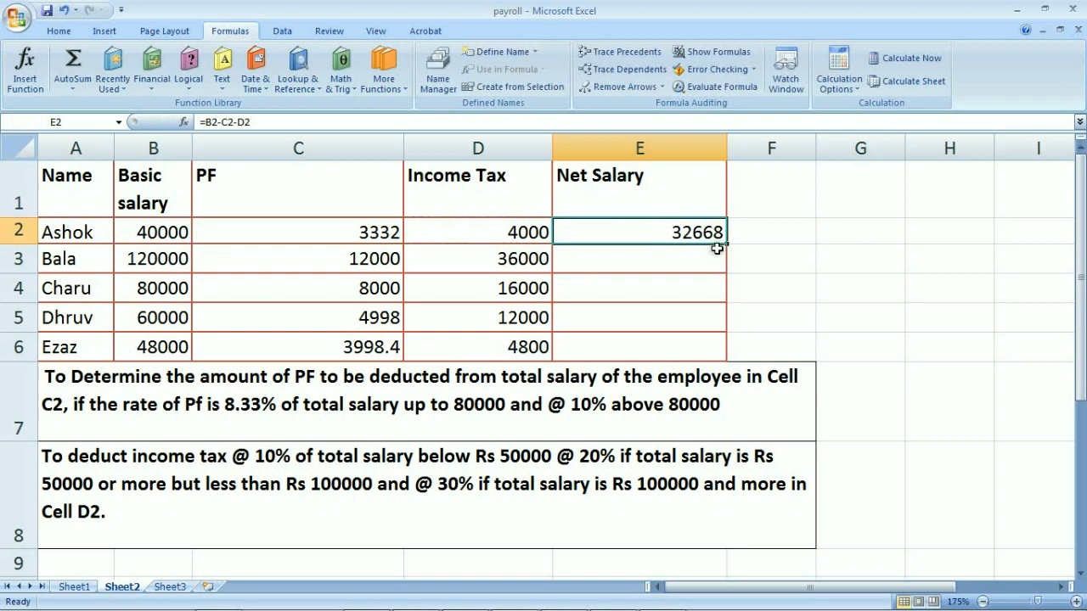
{"action": "left_click_drag", "start_coordinate": [727, 245], "coordinate": [717, 357]}
{"action": "left_click", "coordinate": [690, 239]}
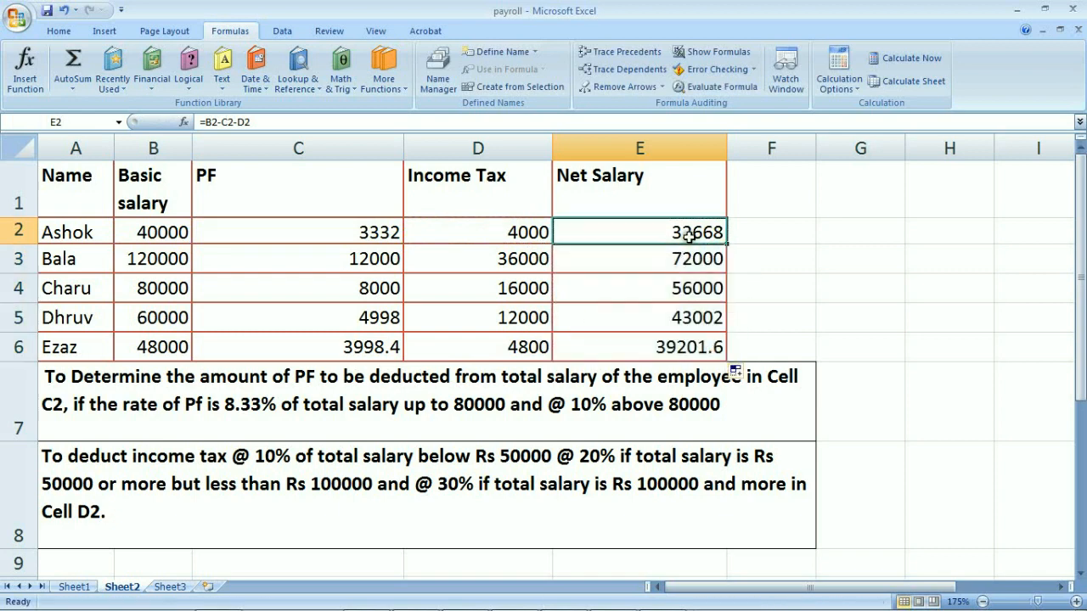
{"action": "left_click", "coordinate": [688, 258]}
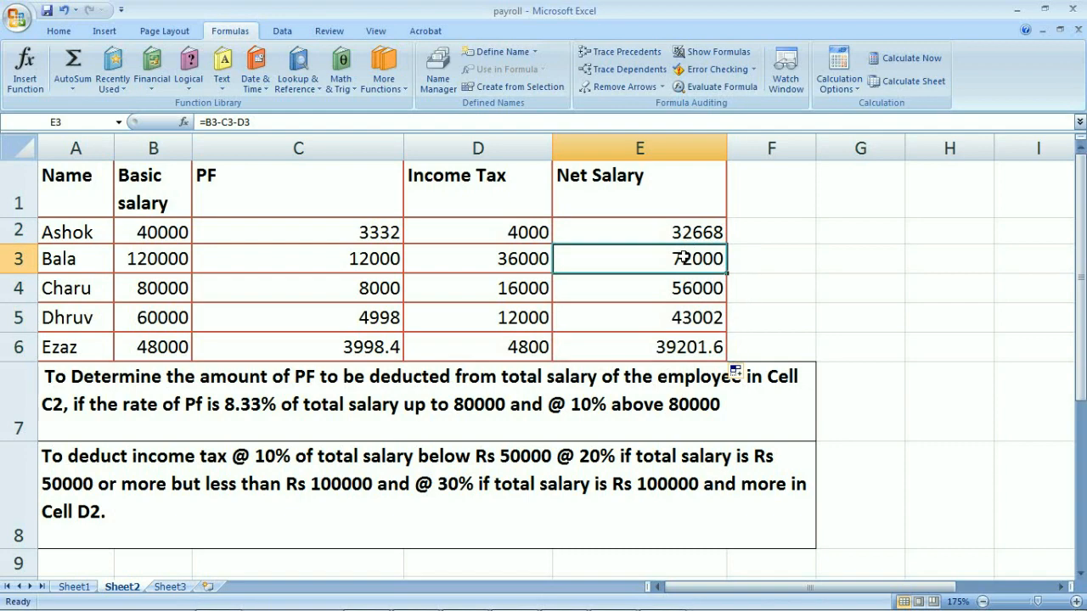
Step: Switch to the numerical Part-2 PDF in Adobe Acrobat and read question Q3 on HRA, including its salary-range rate table
{"action": "key", "text": "alt+Tab"}
{"action": "scroll", "coordinate": [679, 272], "scroll_direction": "down", "scroll_amount": 10}
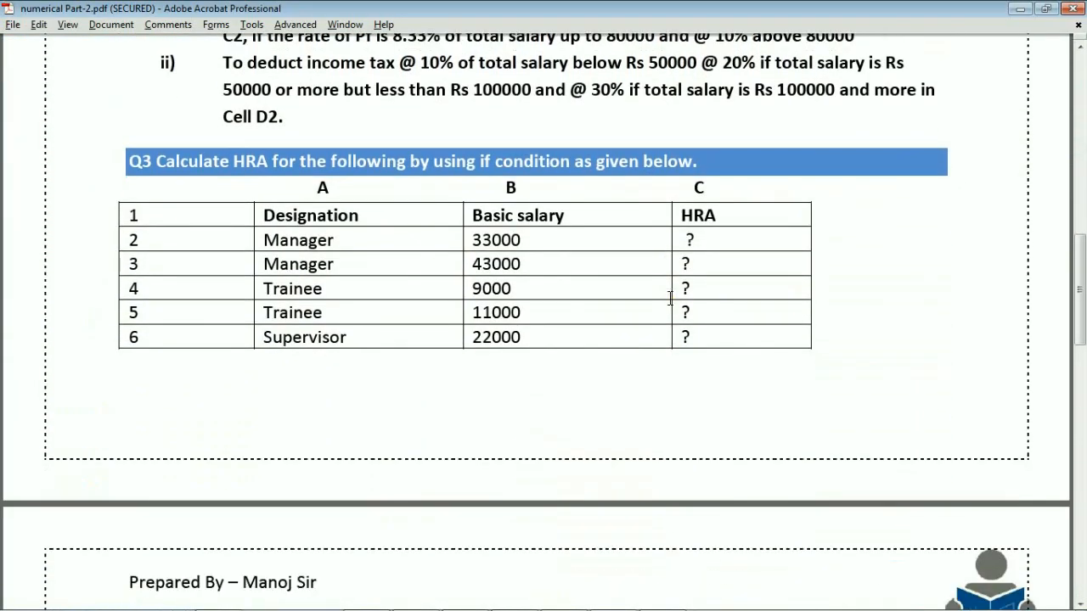
{"action": "scroll", "coordinate": [669, 297], "scroll_direction": "down", "scroll_amount": 6}
{"action": "scroll", "coordinate": [669, 297], "scroll_direction": "up", "scroll_amount": 4}
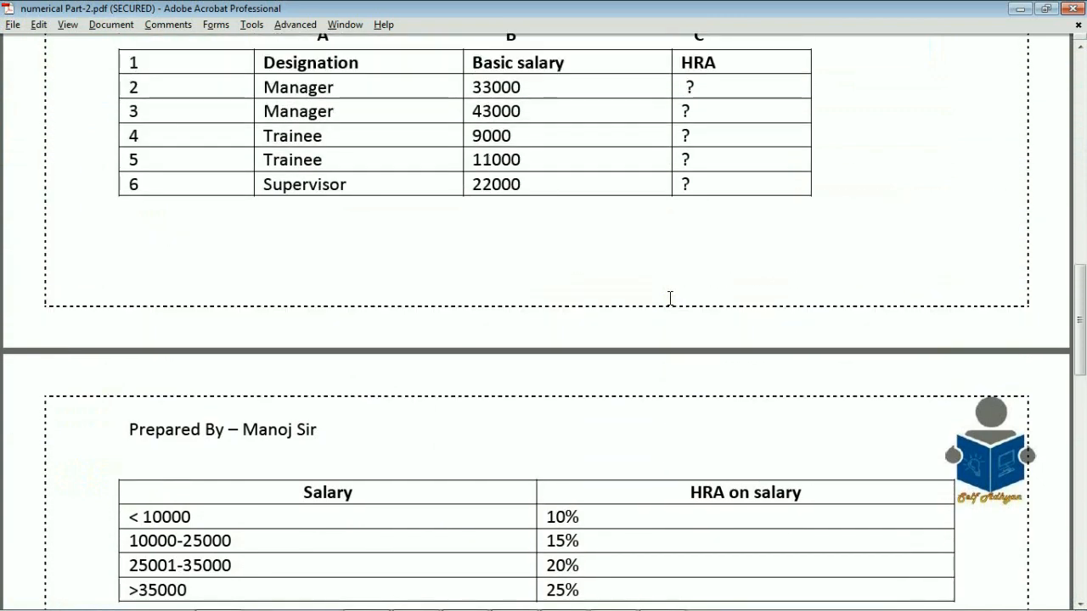
{"action": "scroll", "coordinate": [670, 297], "scroll_direction": "up", "scroll_amount": 5}
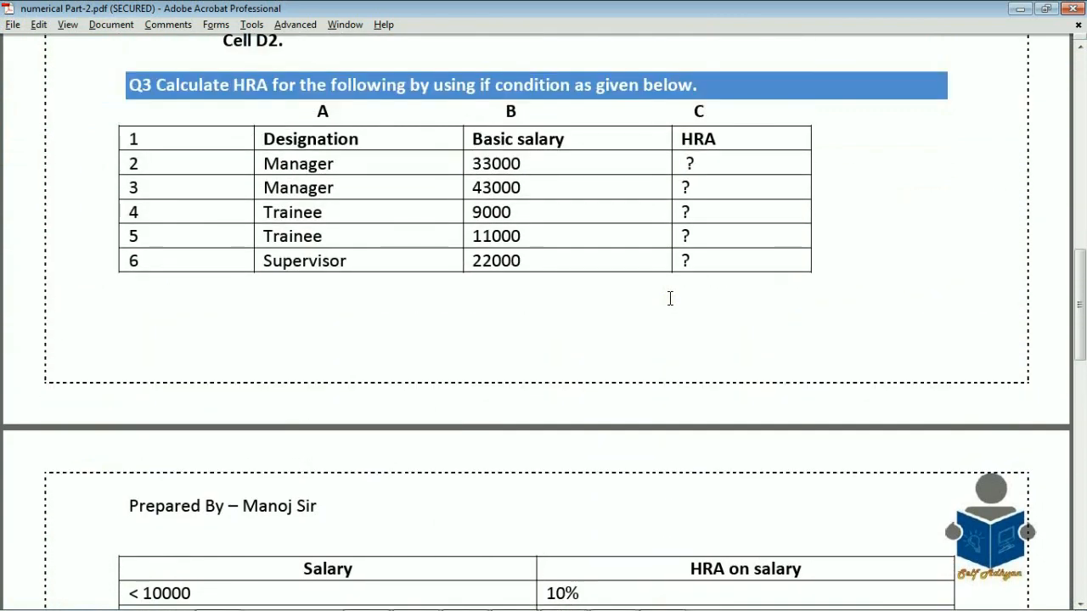
Step: Switch to the payroll workbook in Excel, open Sheet3, and review the HRA rate table by salary range
{"action": "key", "text": "alt+Tab"}
{"action": "left_click", "coordinate": [169, 586]}
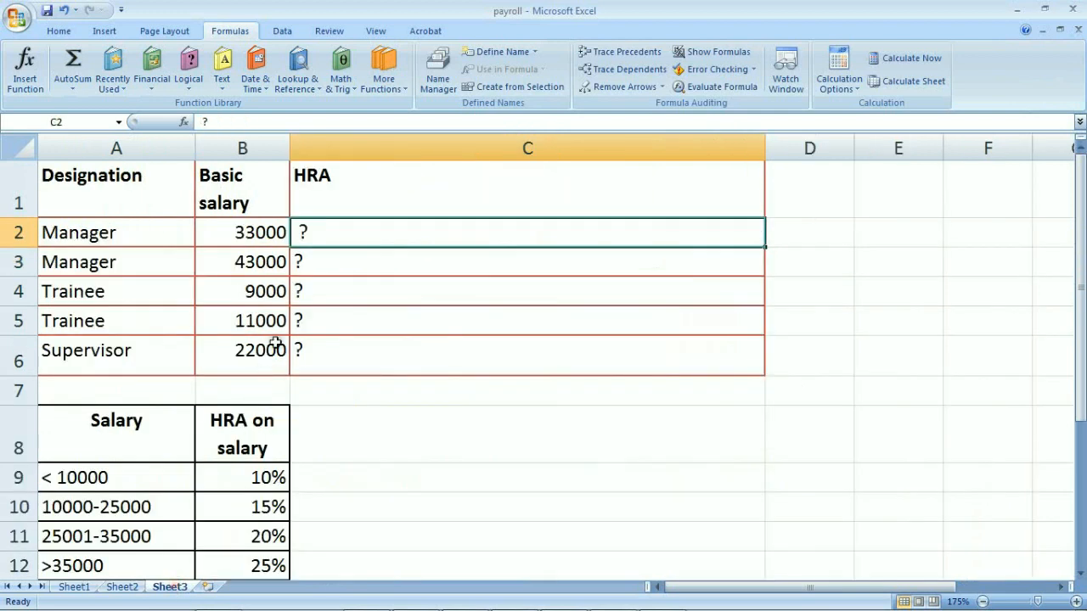
{"action": "left_click", "coordinate": [366, 420]}
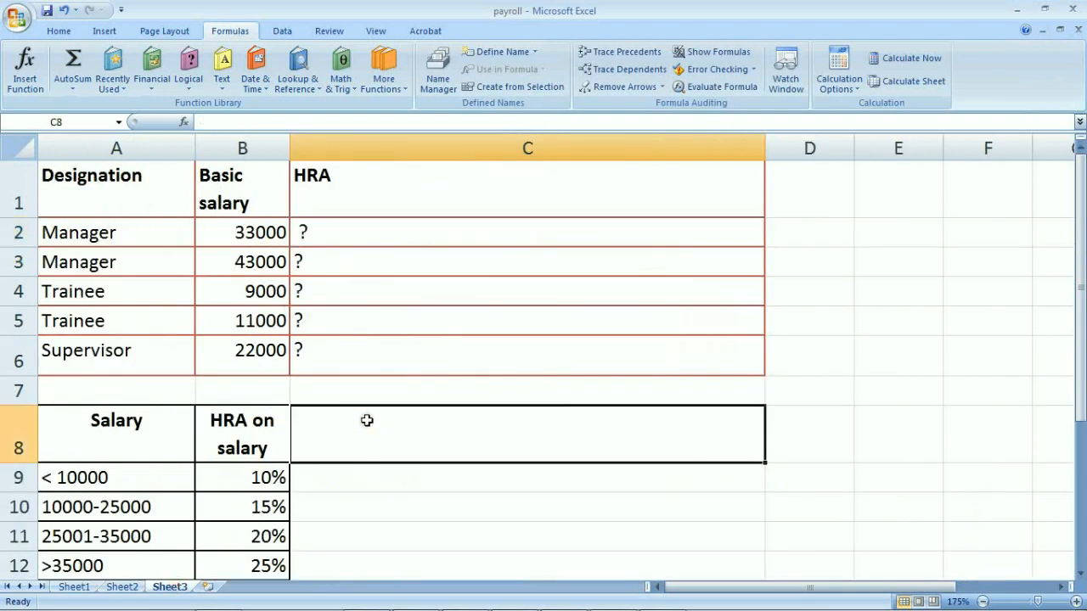
{"action": "left_click", "coordinate": [266, 478]}
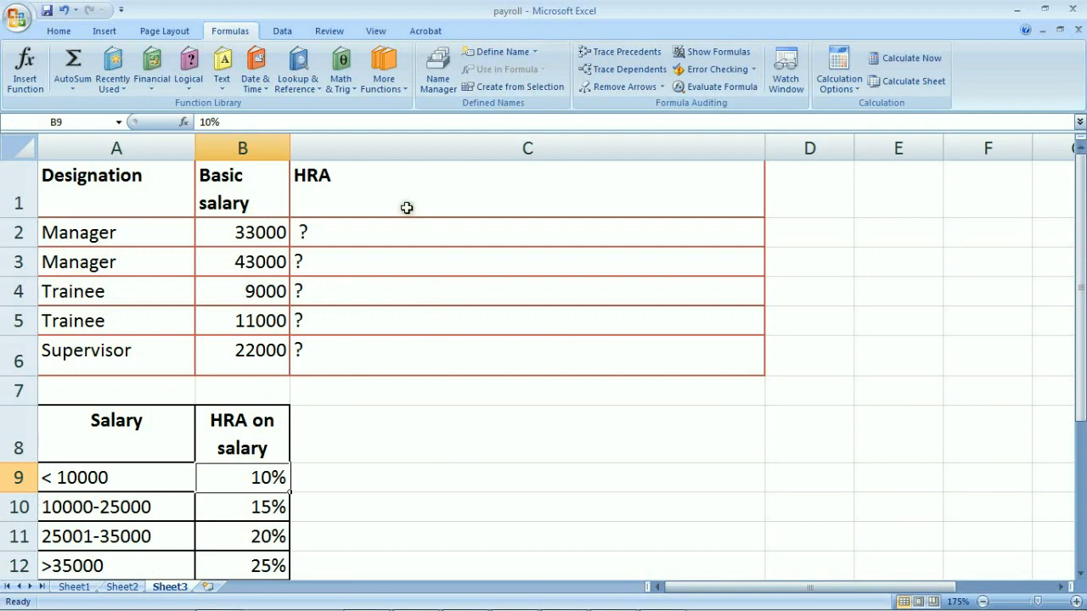
Step: Start a nested IF formula in cell C2 giving b2*25% for b2>35000 and b2*20% for b2>25000, with a further IF opened
{"action": "left_click", "coordinate": [371, 232]}
{"action": "type", "text": "=IF("}
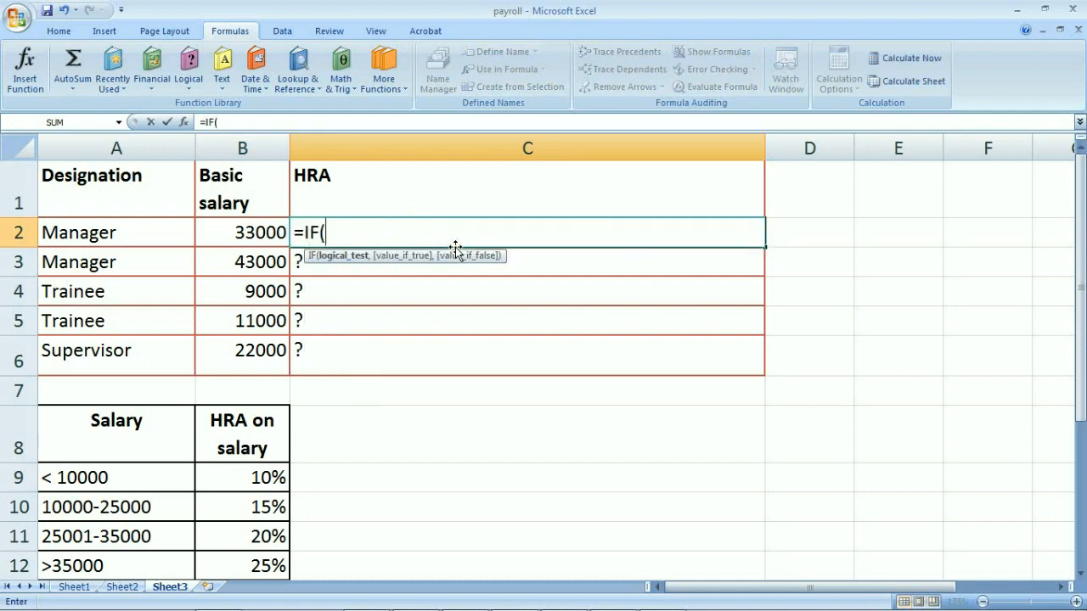
{"action": "type", "text": "b2>35000"}
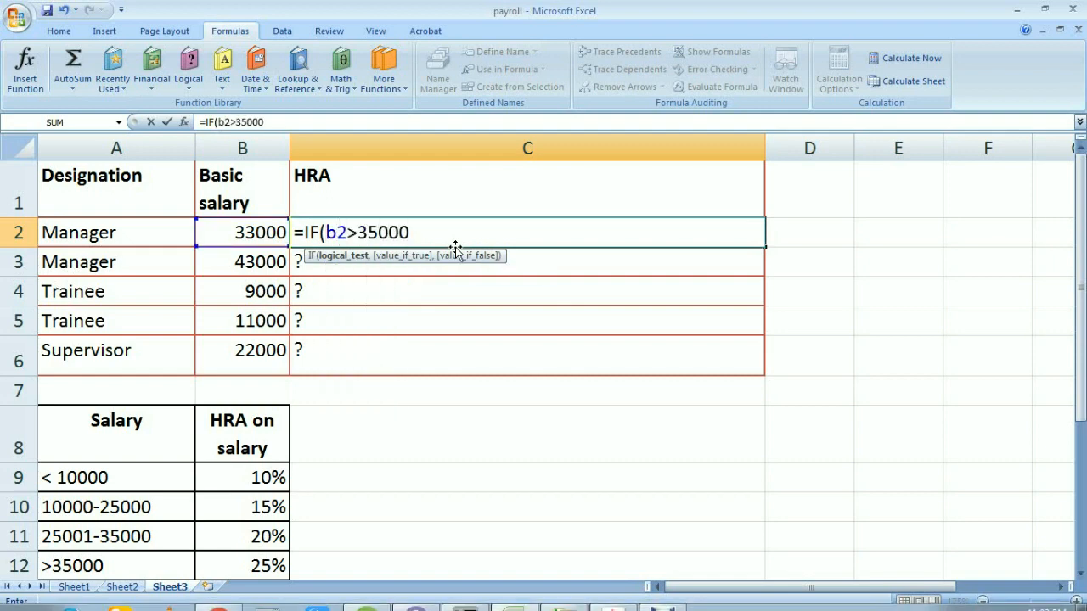
{"action": "type", "text": ","}
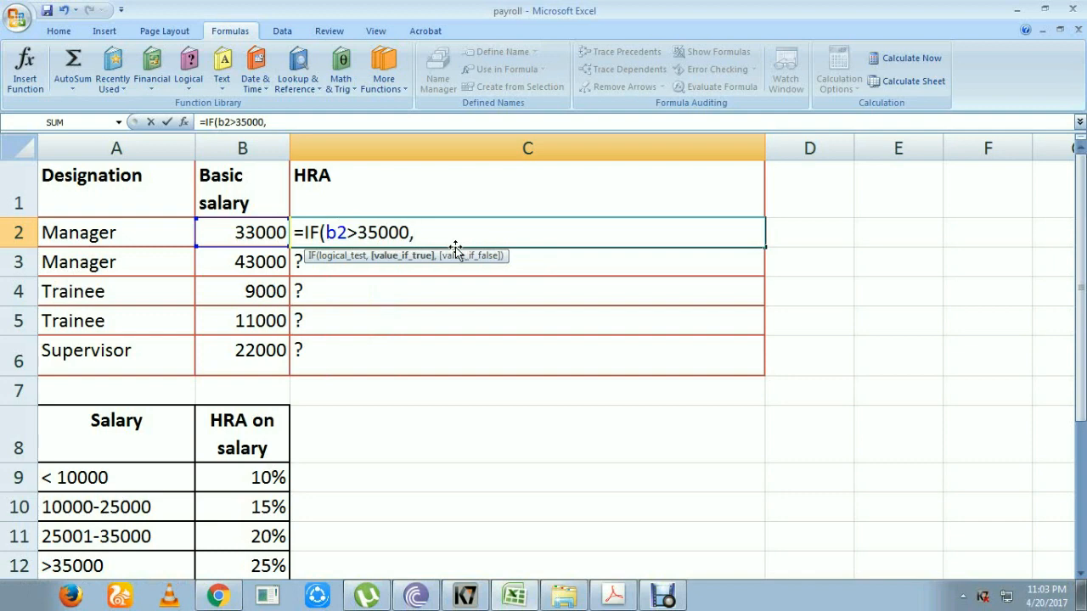
{"action": "type", "text": "b2*25%,IF("}
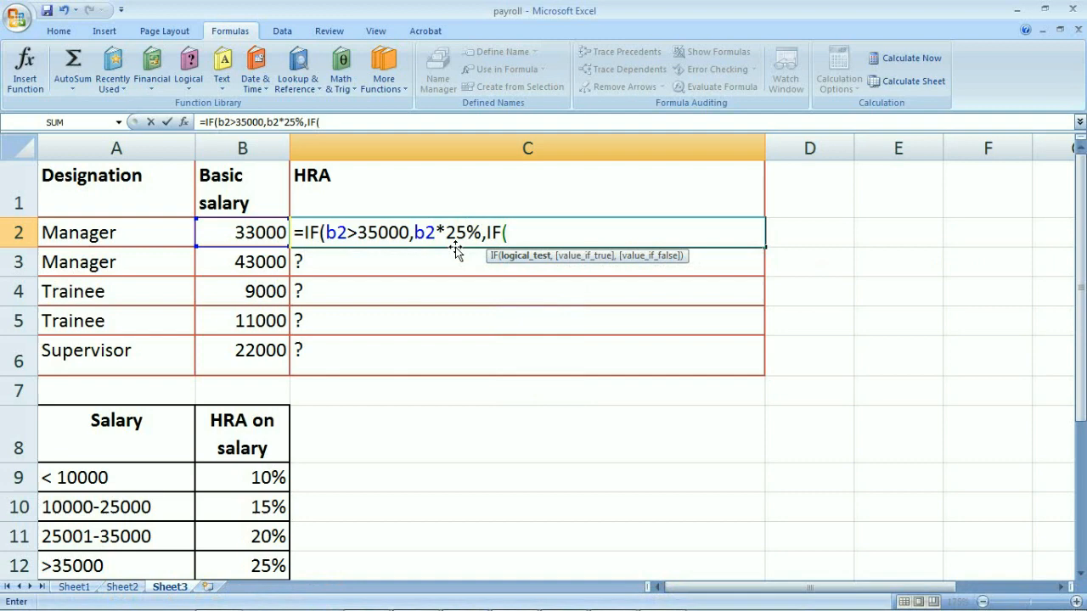
{"action": "type", "text": "b2>25"}
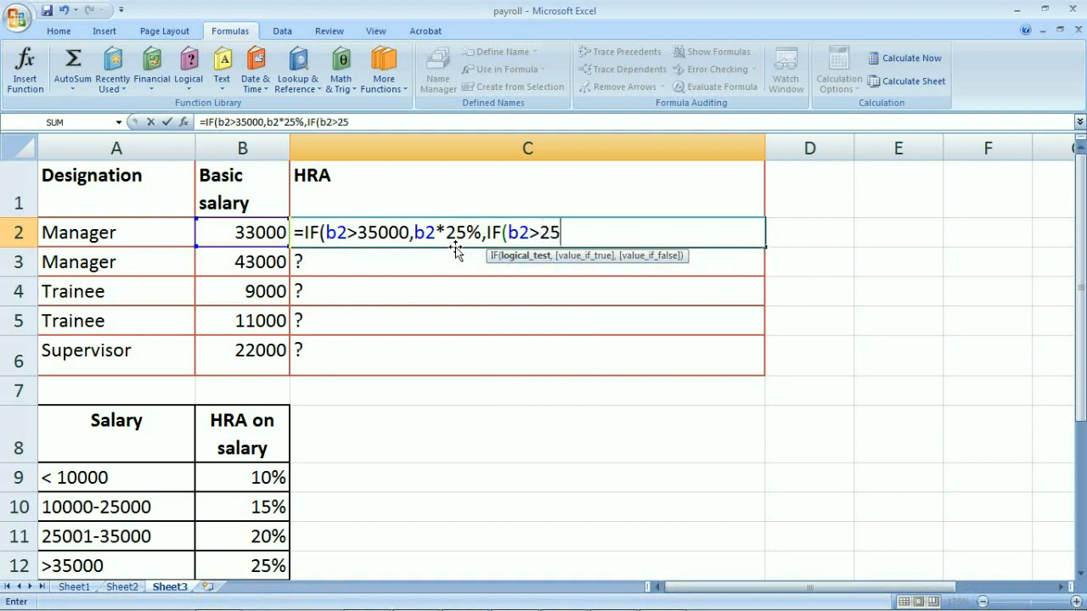
{"action": "type", "text": "000,"}
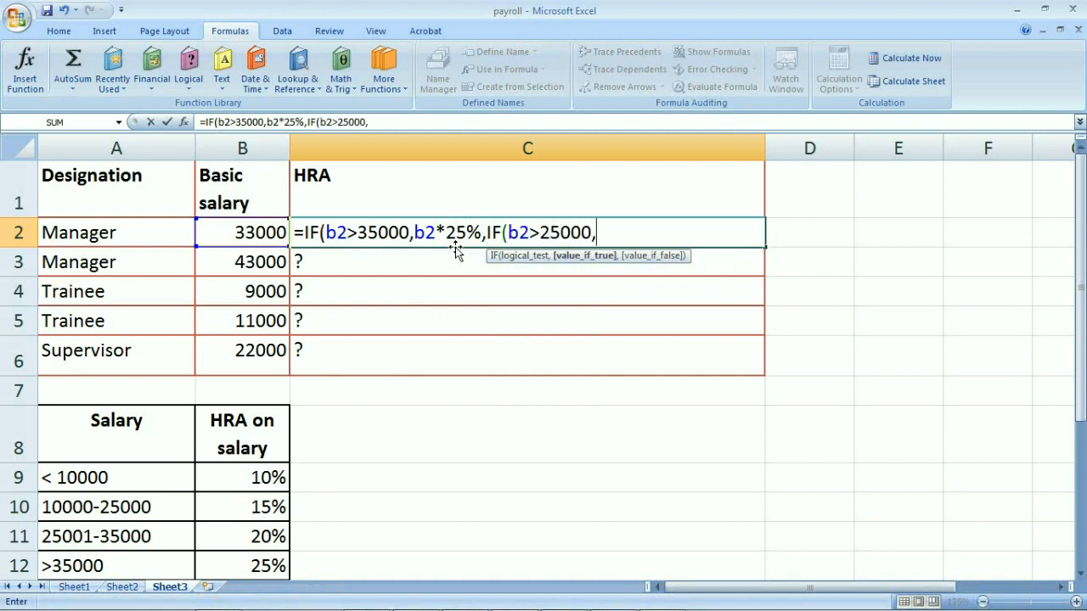
{"action": "type", "text": "b2*"}
{"action": "type", "text": "20"}
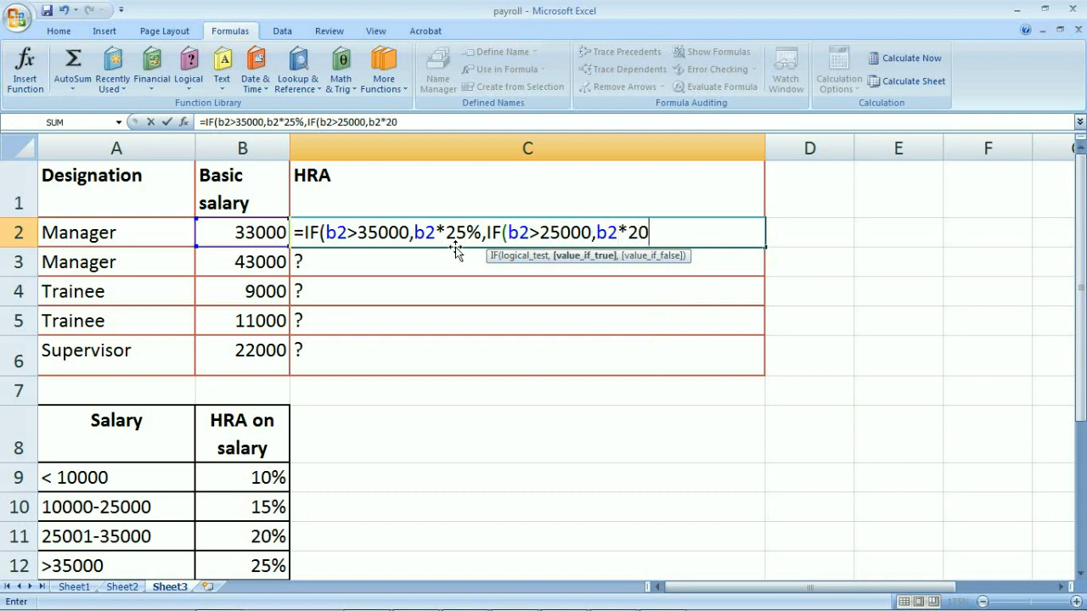
{"action": "type", "text": "%,if"}
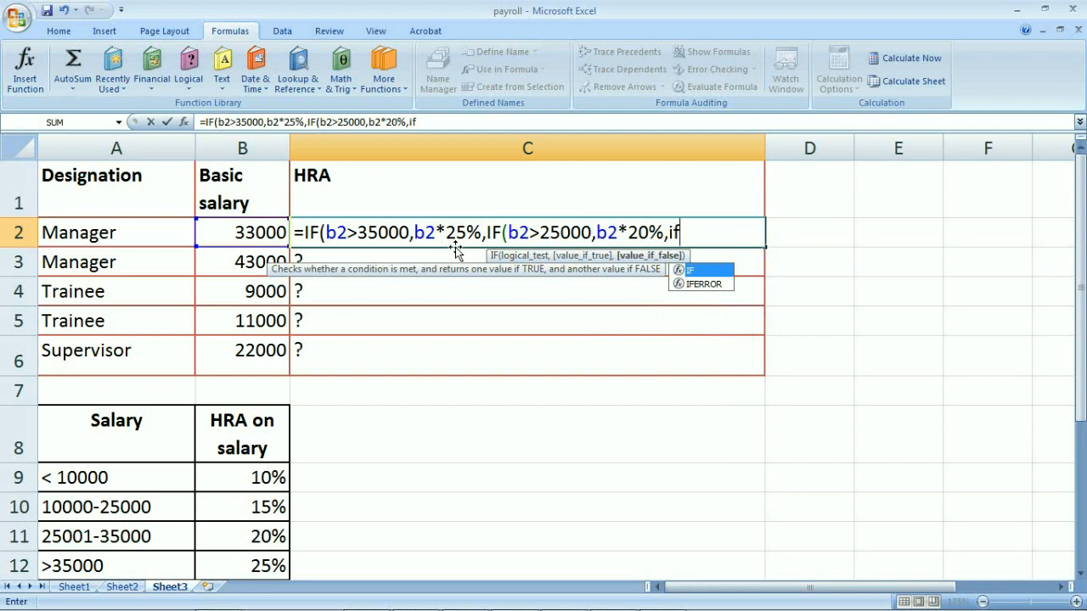
{"action": "key", "text": "Tab"}
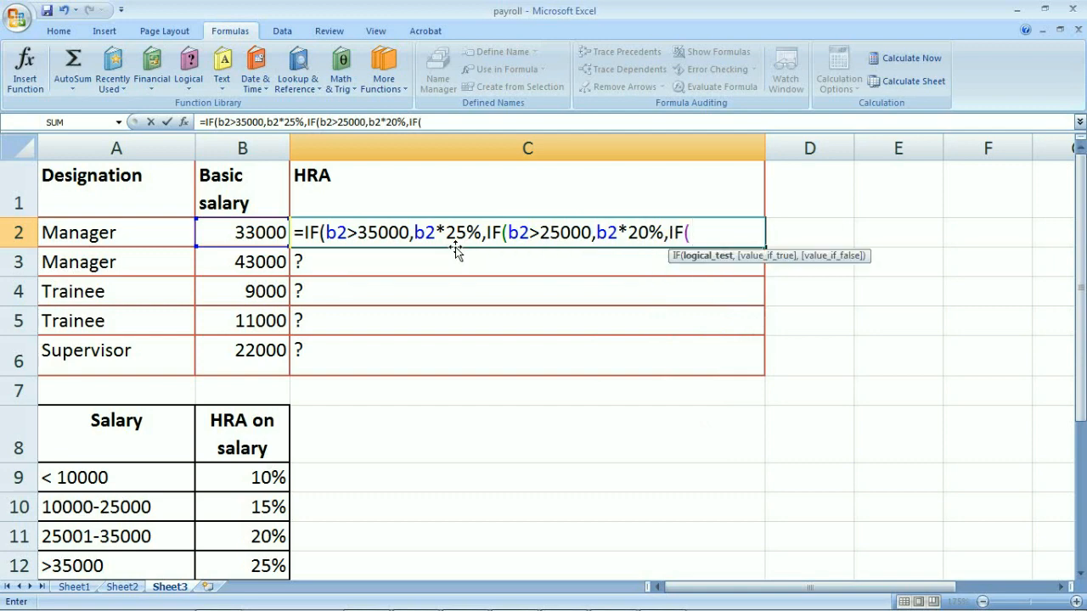
Step: Complete the C2 formula with b2*15% for b2>=10000 and 10% for b2<10000, accepting the proposed closing-bracket correction
{"action": "type", "text": "b2>=1000"}
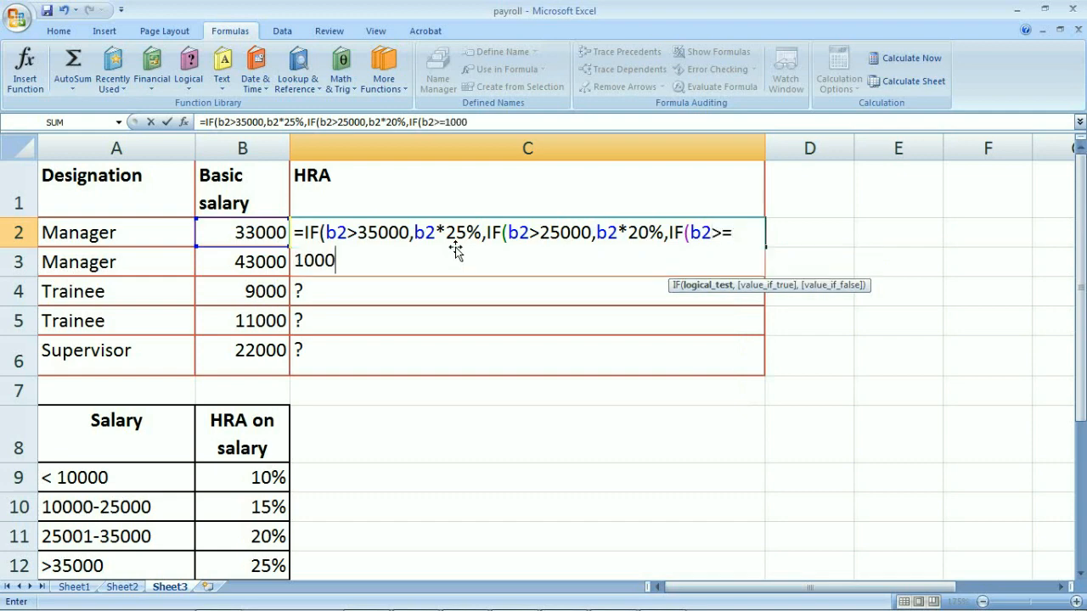
{"action": "type", "text": "0,b2"}
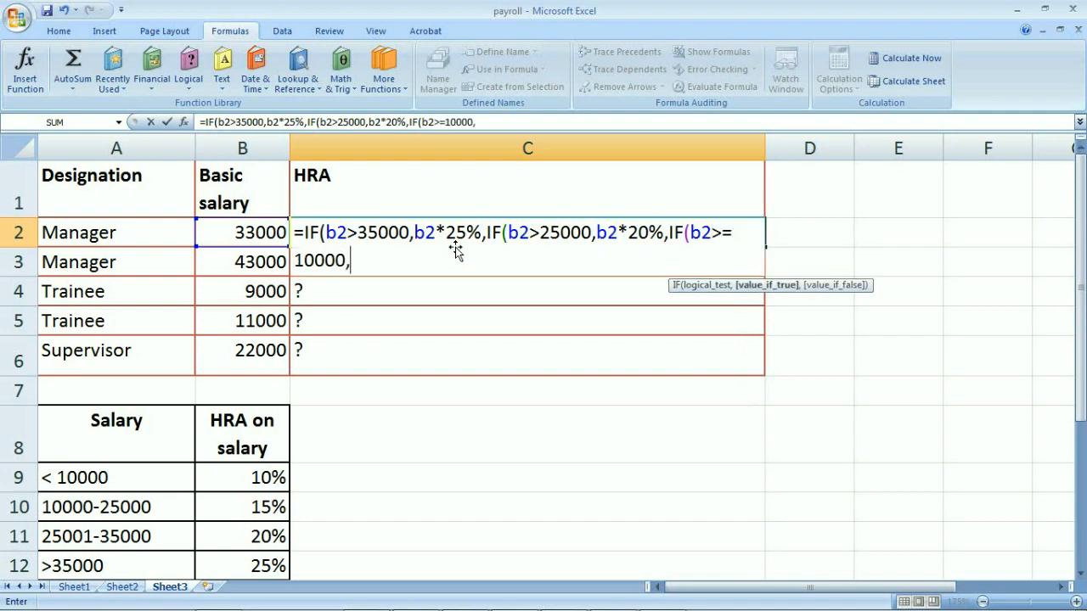
{"action": "type", "text": "*15"}
{"action": "type", "text": "%,if"}
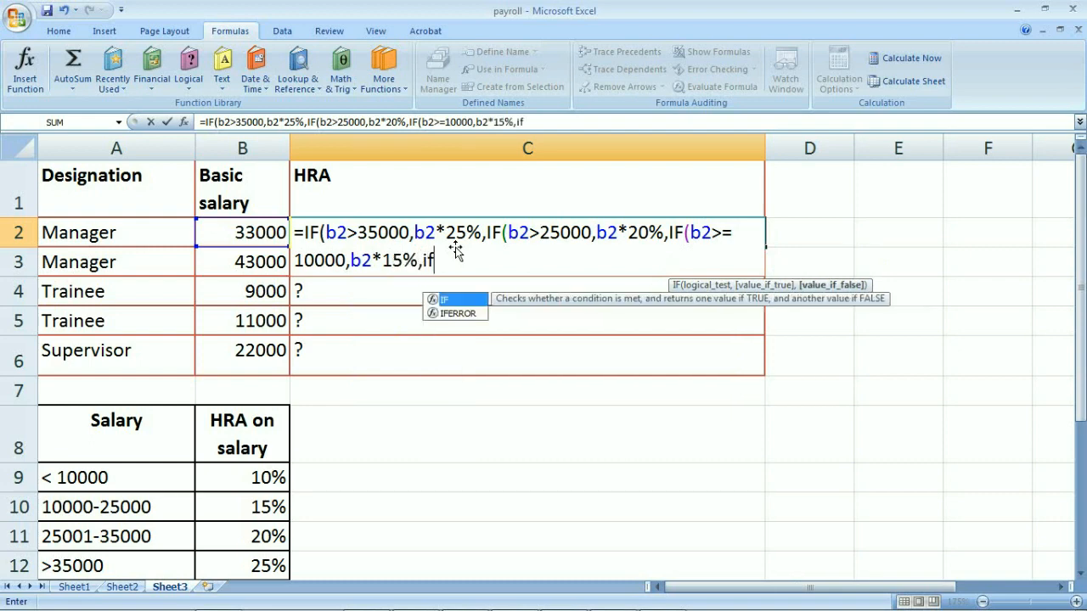
{"action": "key", "text": "Tab"}
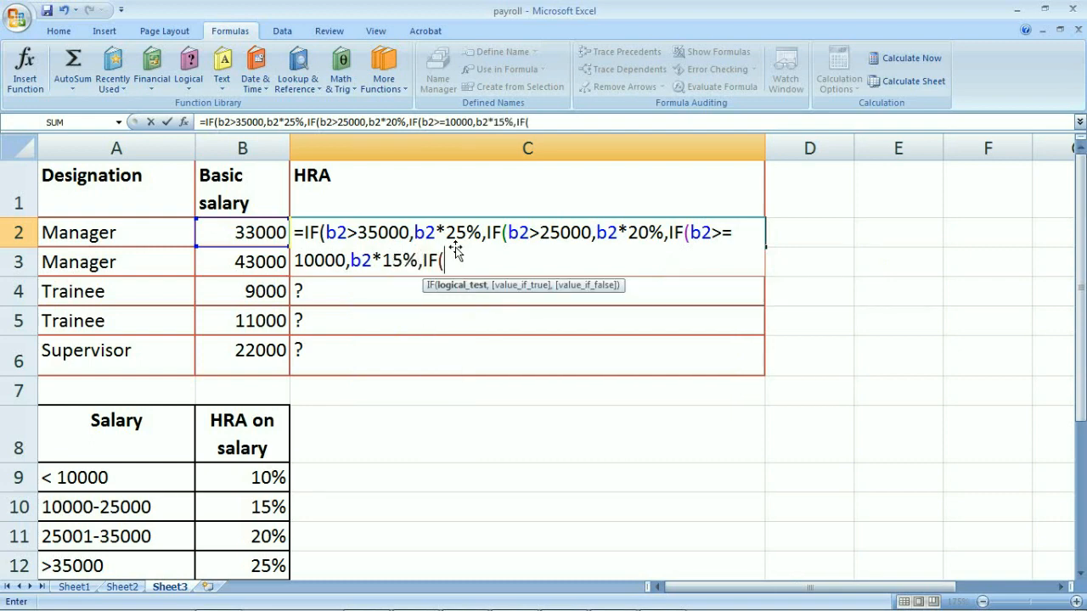
{"action": "type", "text": "b2<10000"}
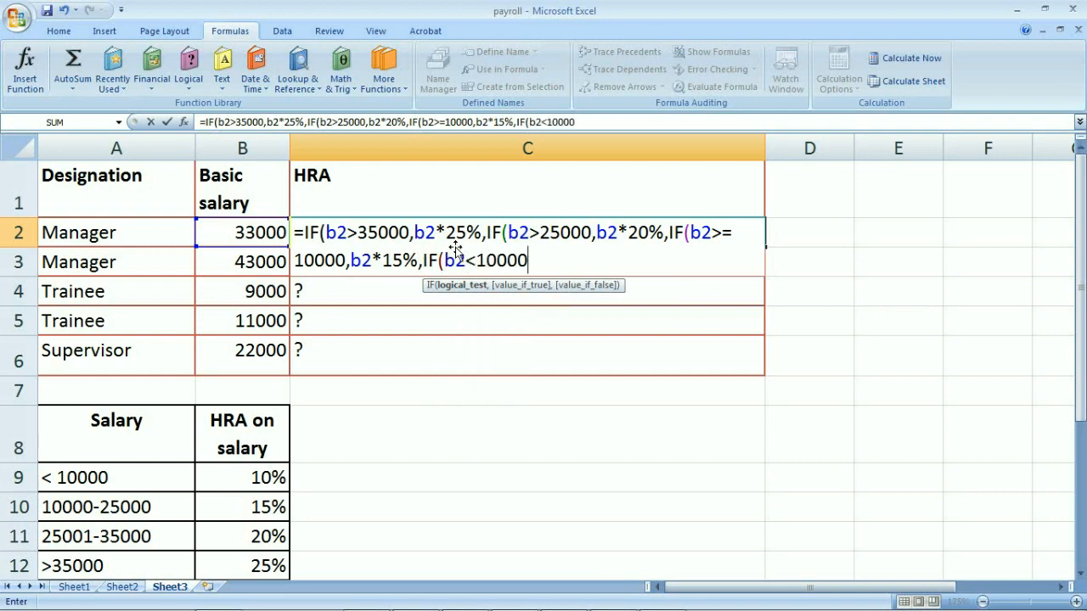
{"action": "type", "text": ",10%"}
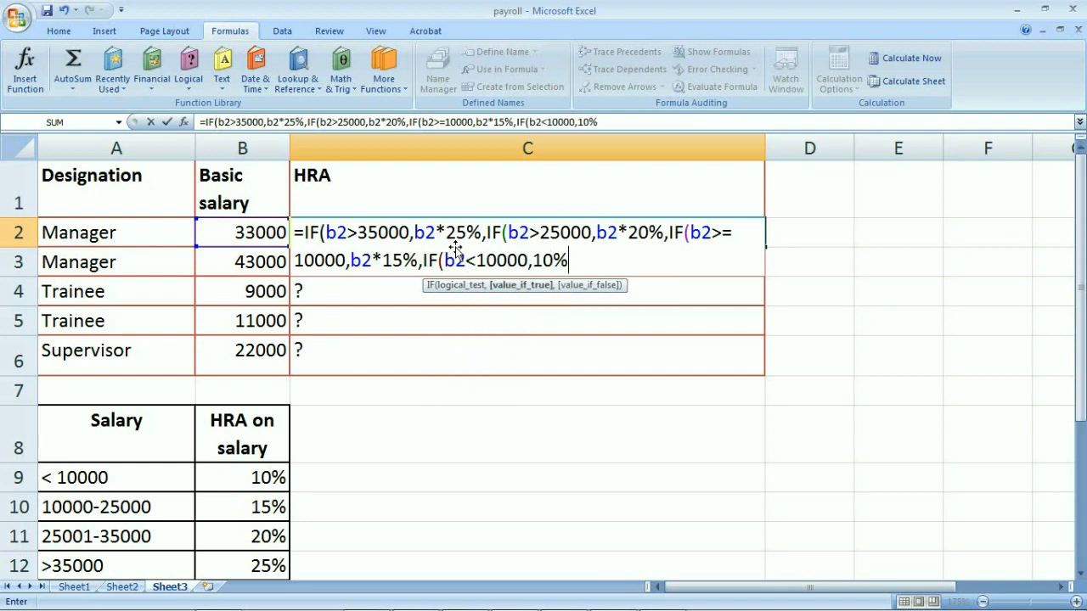
{"action": "type", "text": ")"}
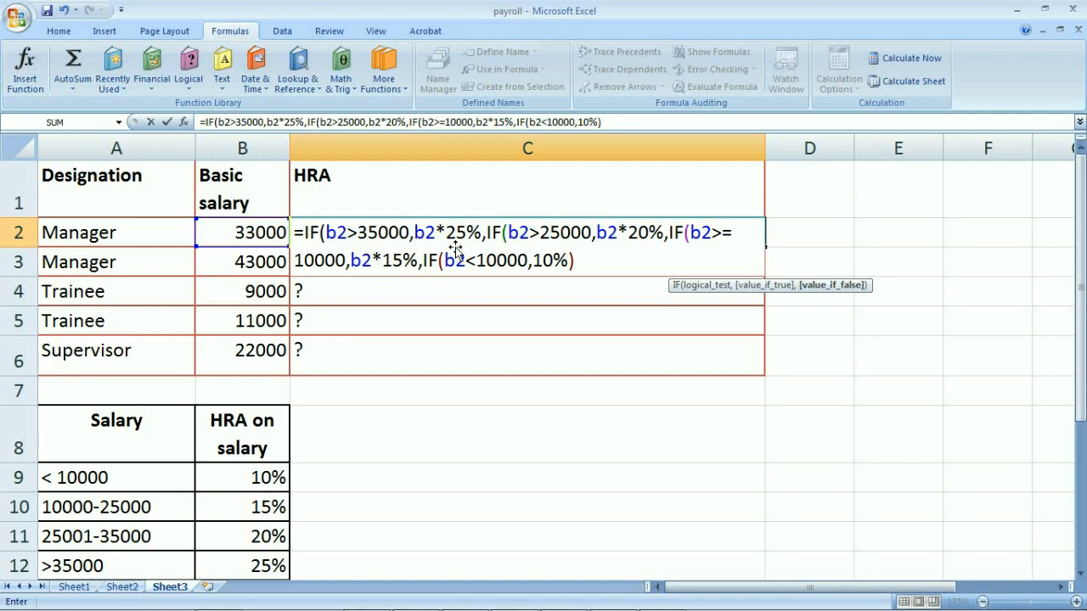
{"action": "key", "text": "Return"}
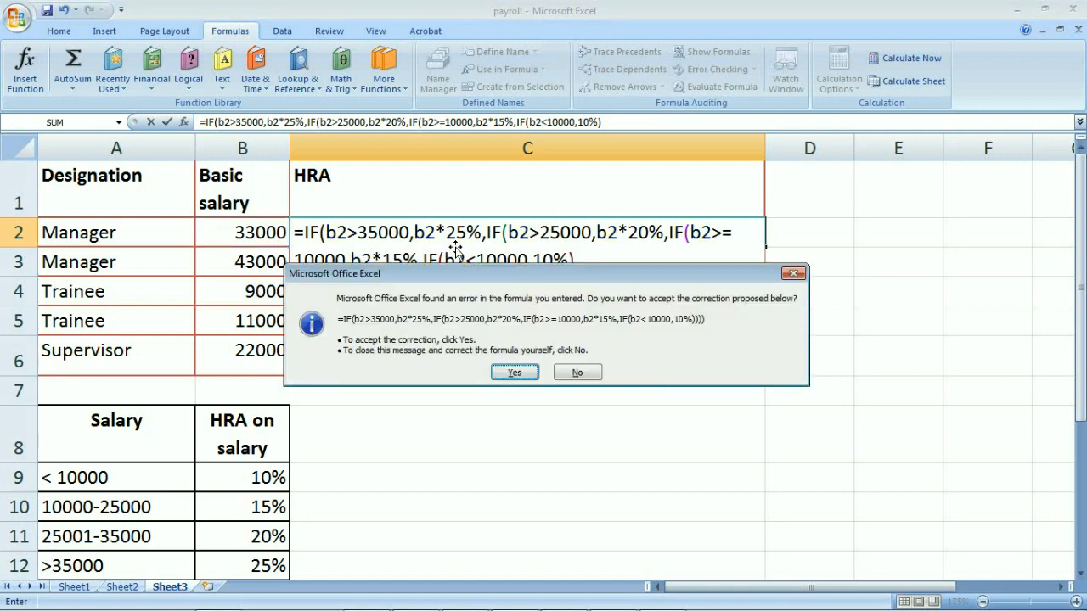
{"action": "key", "text": "Return"}
Step: Fill the HRA formula from C2 down through C6 and inspect the copied formula in C4
{"action": "left_click", "coordinate": [643, 228]}
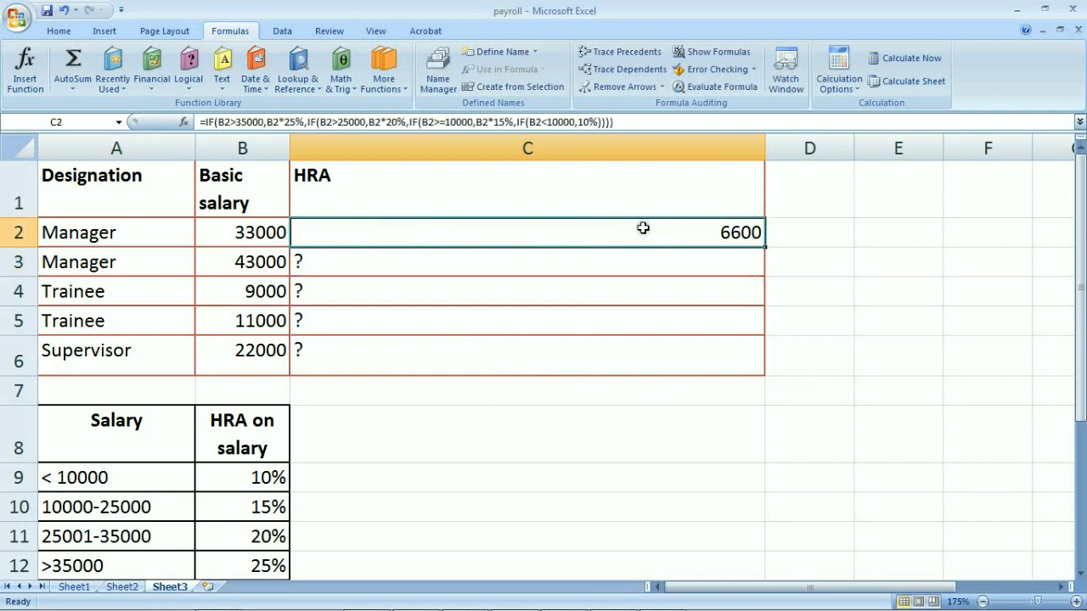
{"action": "left_click_drag", "start_coordinate": [764, 246], "coordinate": [761, 356]}
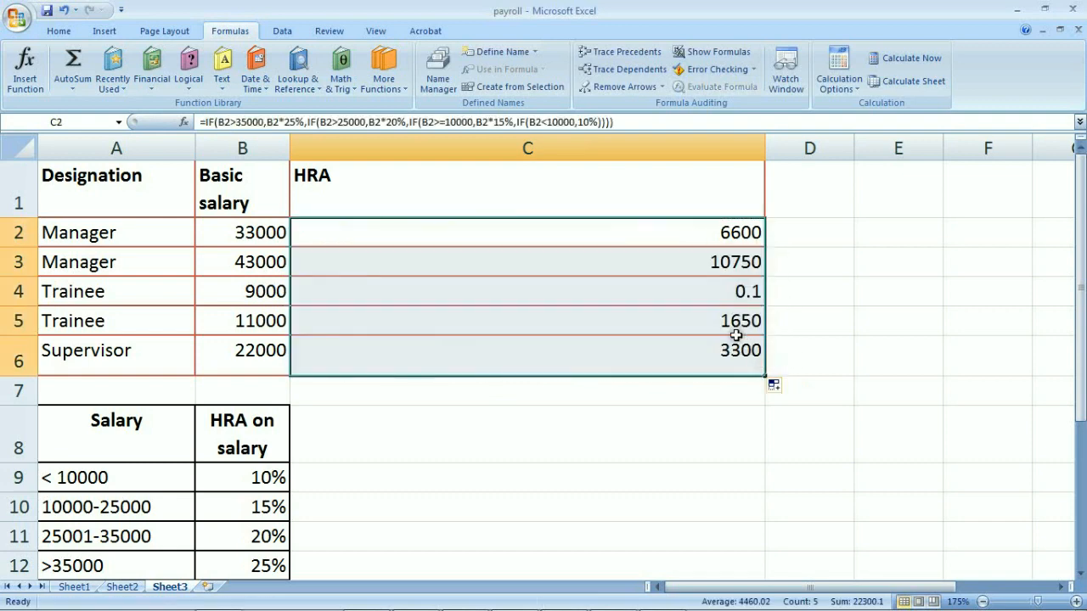
{"action": "left_click", "coordinate": [671, 297]}
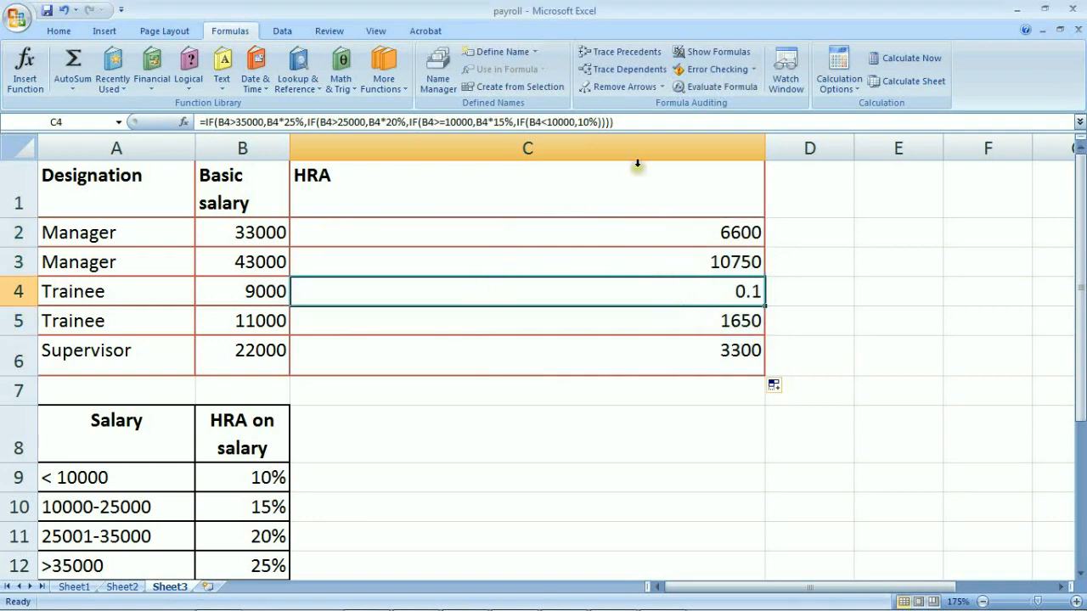
Step: Format cell C4 with the comma style and reduce it to zero decimal places
{"action": "left_click", "coordinate": [59, 30]}
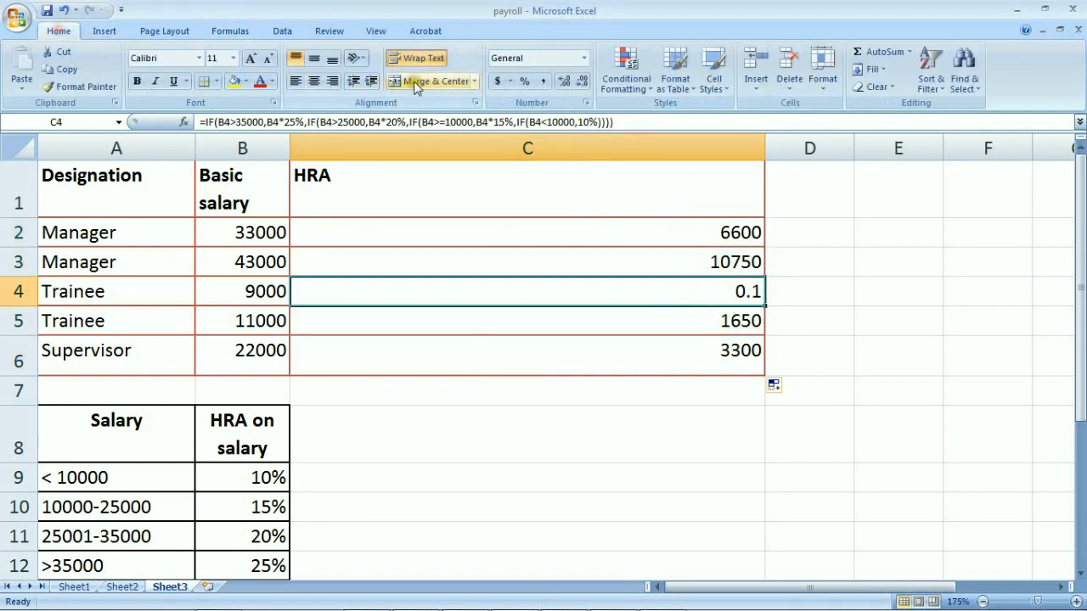
{"action": "left_click", "coordinate": [545, 82]}
{"action": "left_click", "coordinate": [563, 82]}
{"action": "left_click", "coordinate": [582, 81]}
{"action": "left_click", "coordinate": [583, 81]}
{"action": "left_click", "coordinate": [582, 82]}
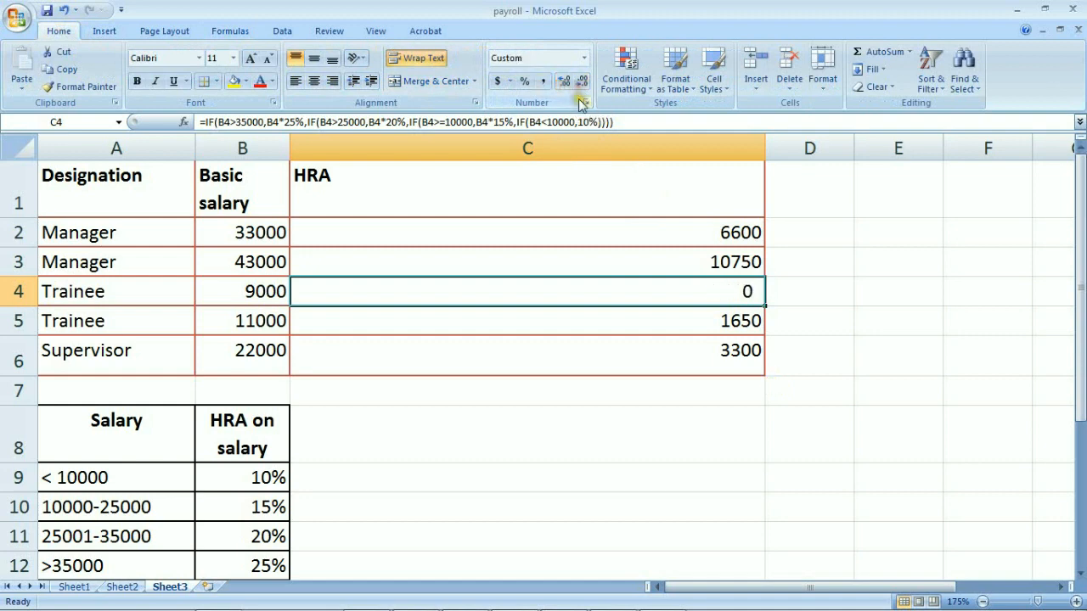
Step: Compare the basic salaries and HRA results in rows 2 and 3, and examine the 10% part of the C4 formula
{"action": "left_click", "coordinate": [657, 243]}
{"action": "left_click", "coordinate": [262, 235]}
{"action": "left_click", "coordinate": [280, 264]}
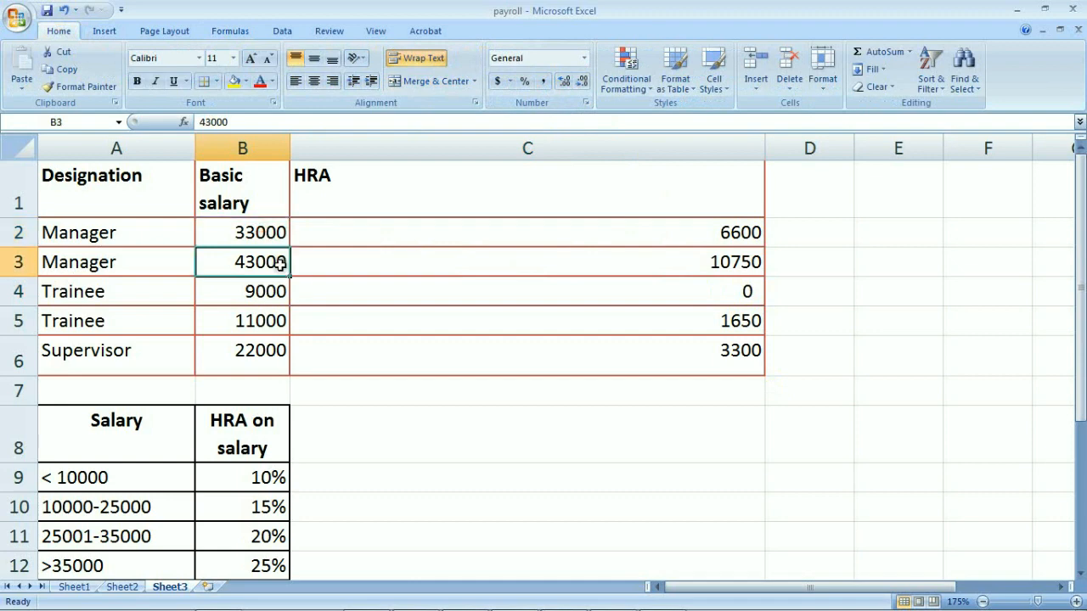
{"action": "left_click", "coordinate": [641, 261]}
{"action": "left_click", "coordinate": [413, 298]}
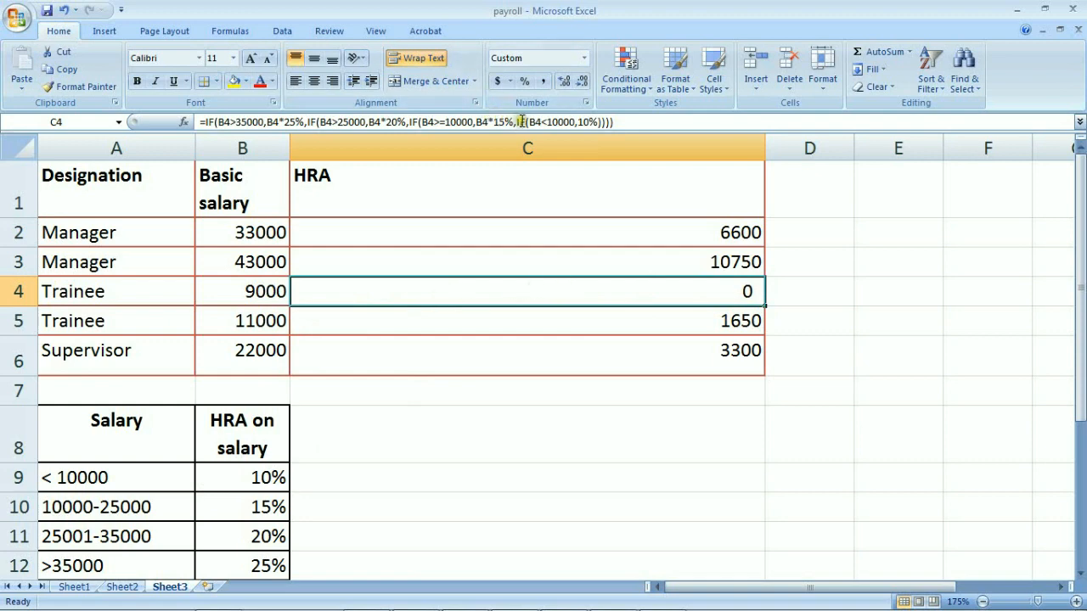
{"action": "left_click", "coordinate": [588, 123]}
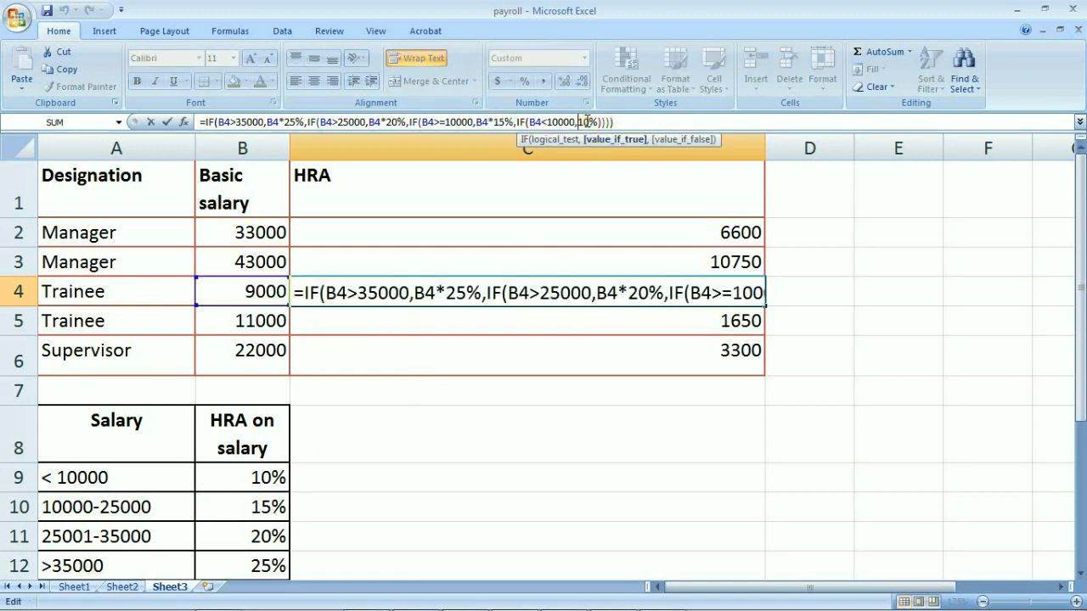
{"action": "left_click", "coordinate": [712, 284]}
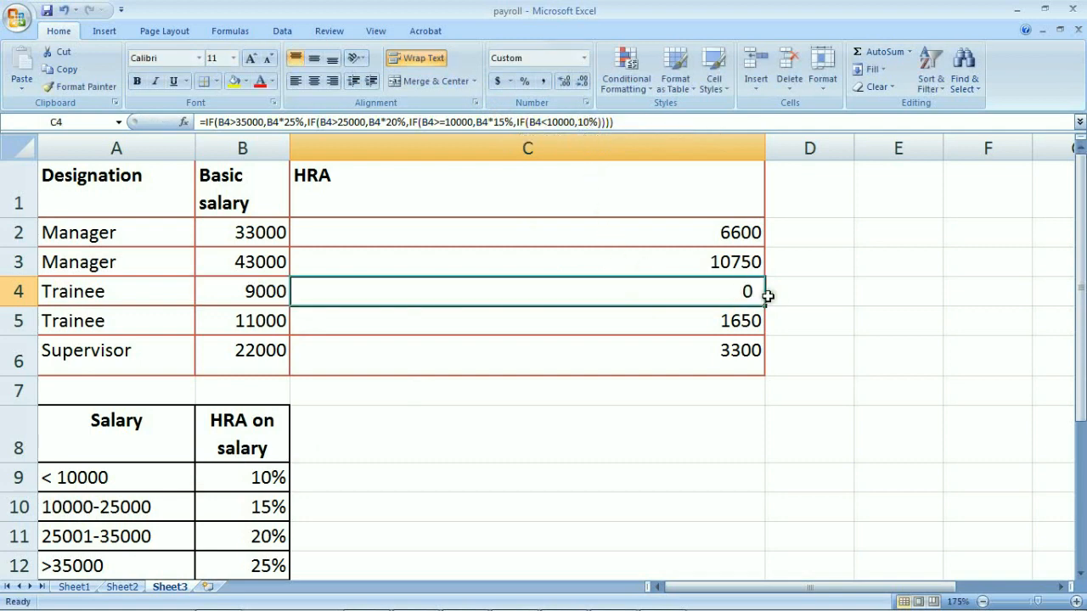
Step: Correct the last IF in the C2 formula so salaries below 10000 return b2*10%
{"action": "double_click", "coordinate": [728, 240]}
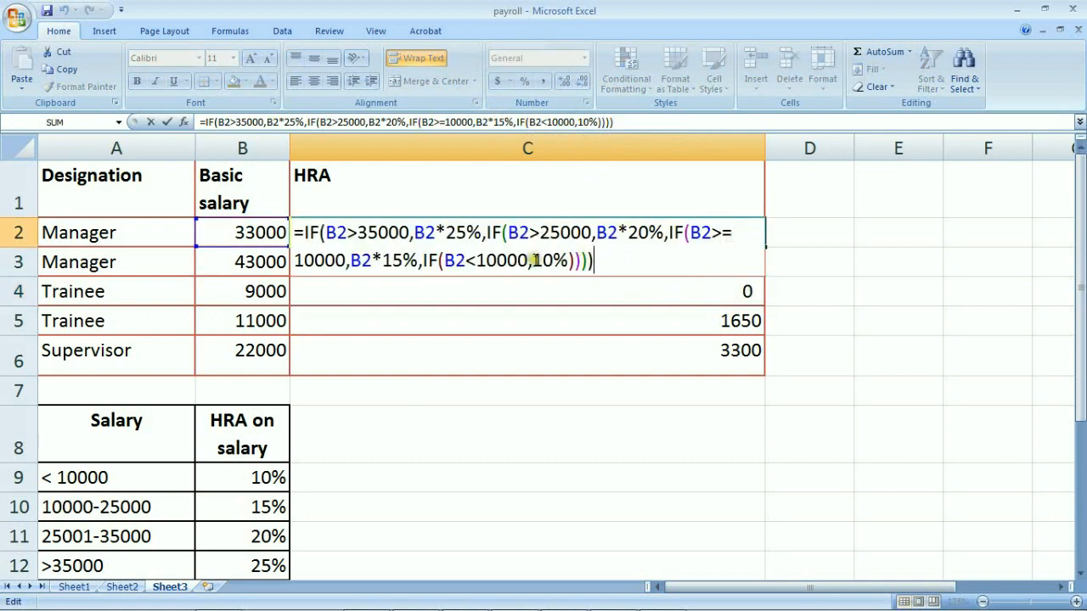
{"action": "left_click", "coordinate": [532, 260]}
{"action": "type", "text": "b2*"}
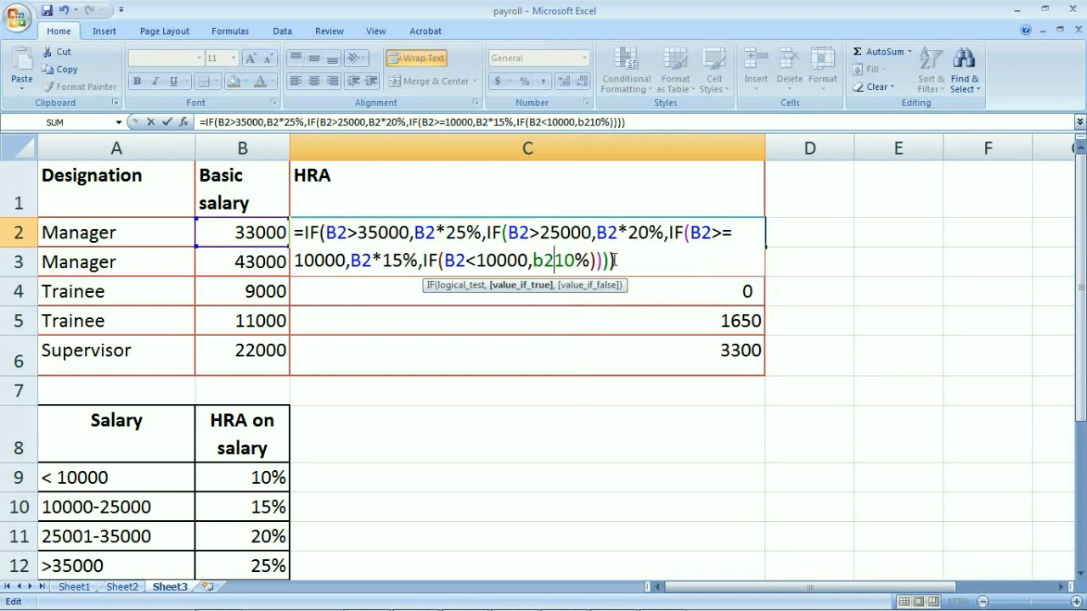
{"action": "key", "text": "Return"}
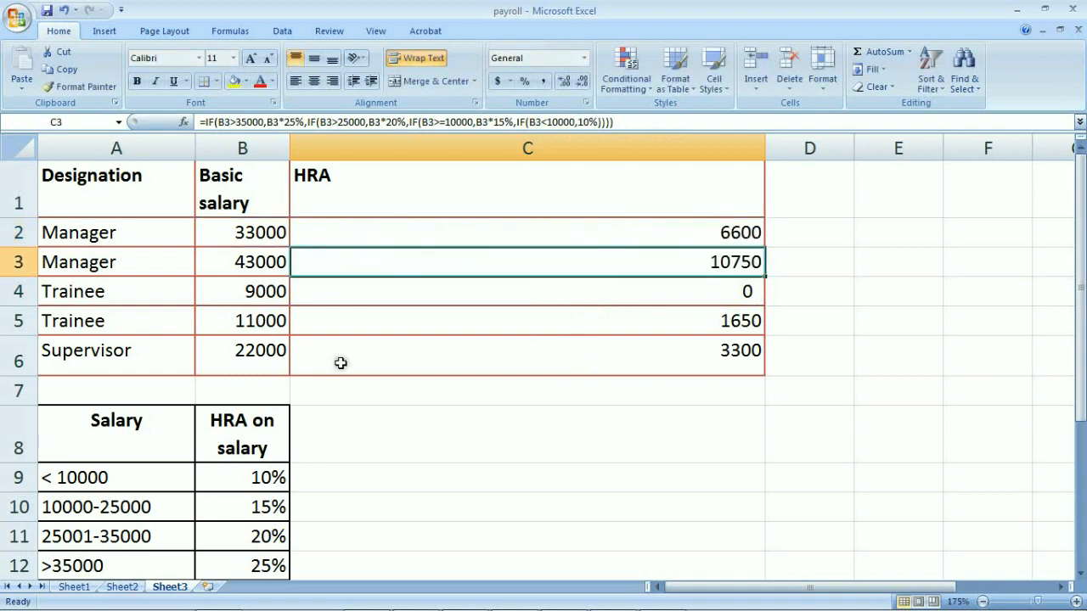
Step: Fill the corrected HRA formula from C2 down through C6 and review the formulas in C2, C3 and C4
{"action": "left_click", "coordinate": [739, 235]}
{"action": "left_click_drag", "start_coordinate": [764, 247], "coordinate": [764, 367]}
{"action": "left_click", "coordinate": [754, 291]}
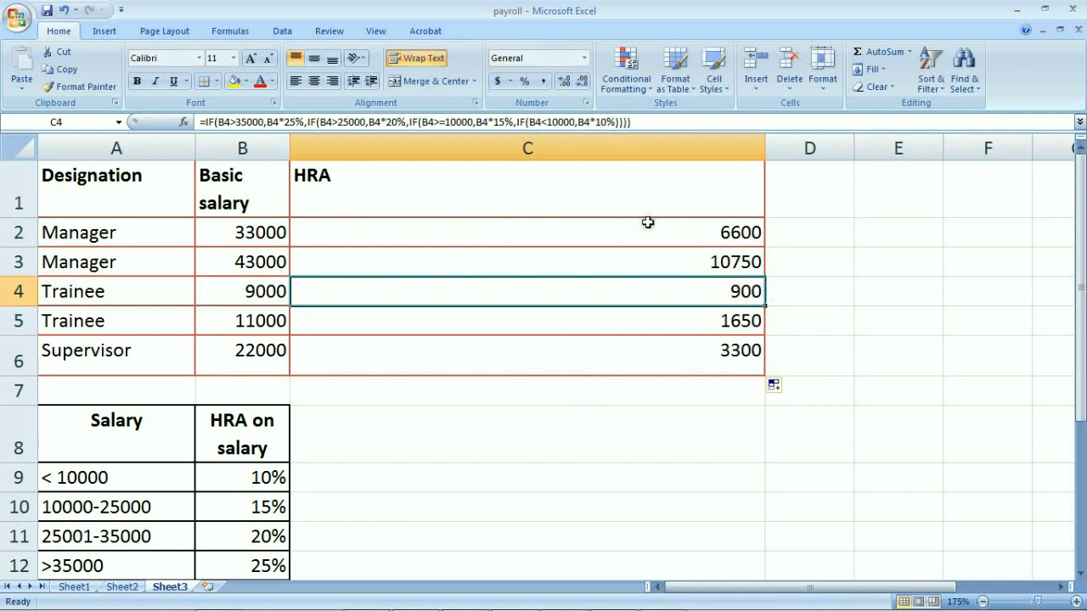
{"action": "left_click", "coordinate": [639, 259]}
{"action": "left_click", "coordinate": [645, 238]}
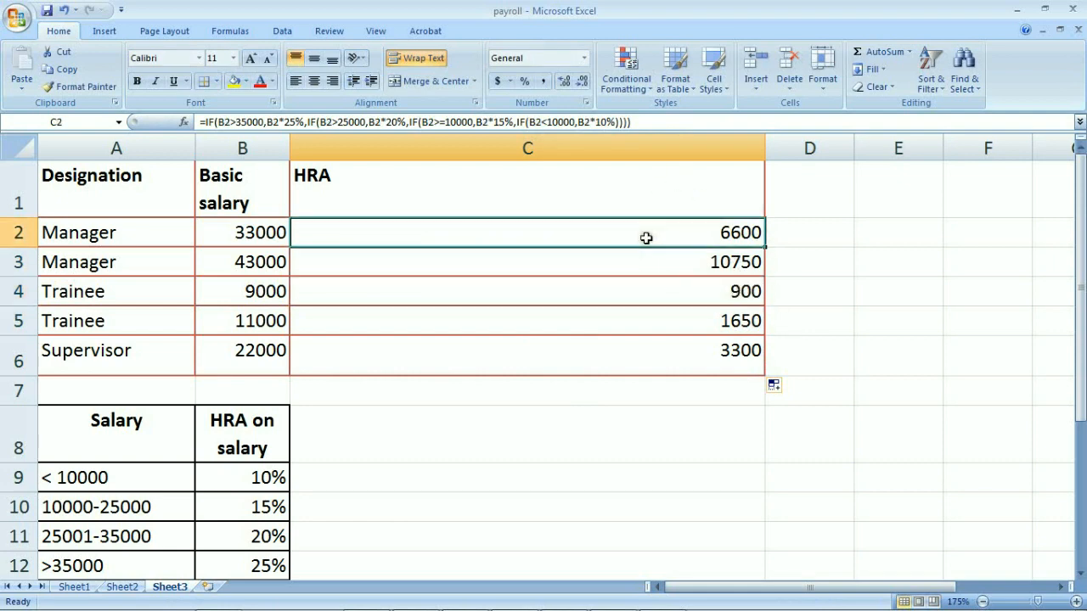
{"action": "left_click", "coordinate": [627, 254]}
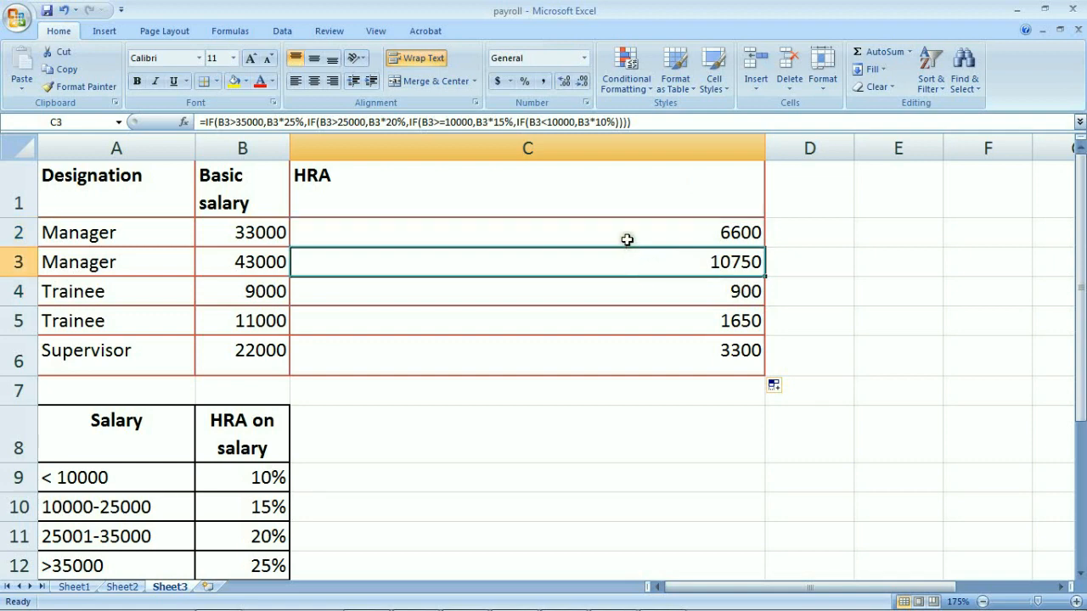
{"action": "left_click", "coordinate": [626, 239]}
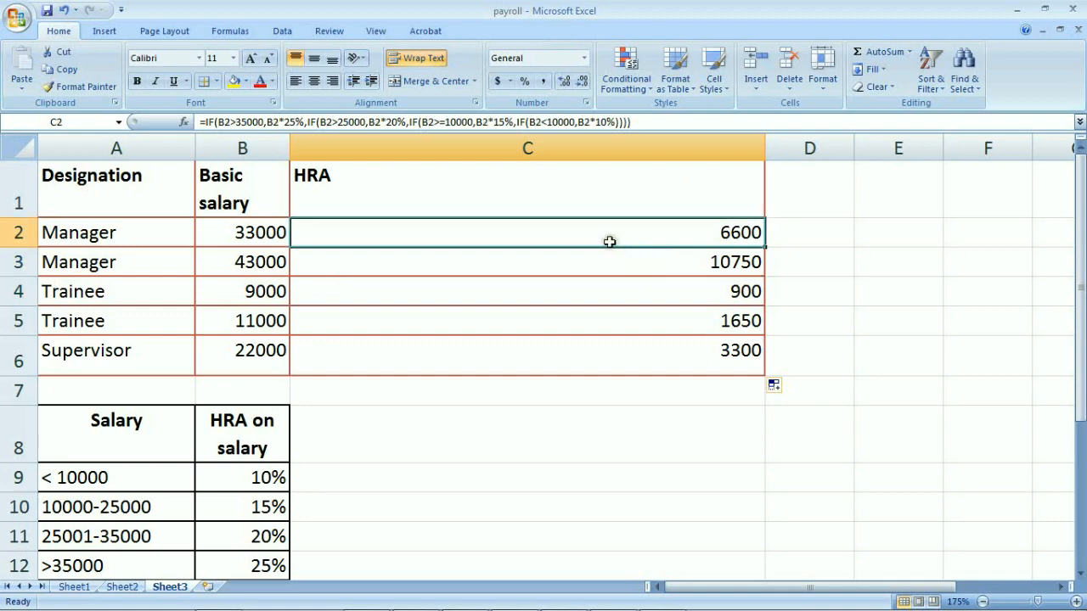
{"action": "left_click", "coordinate": [586, 256]}
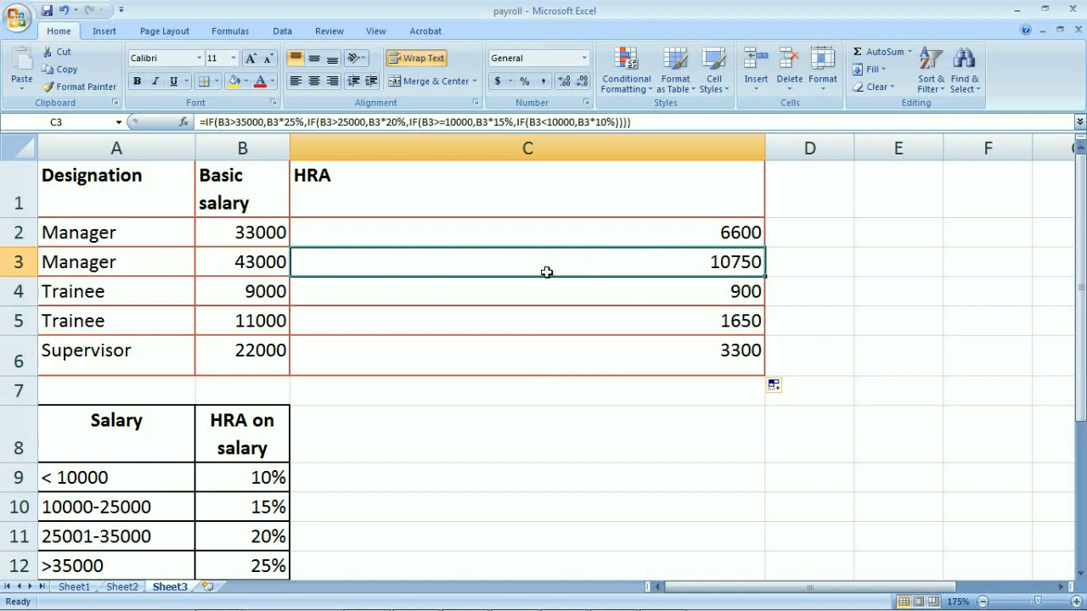